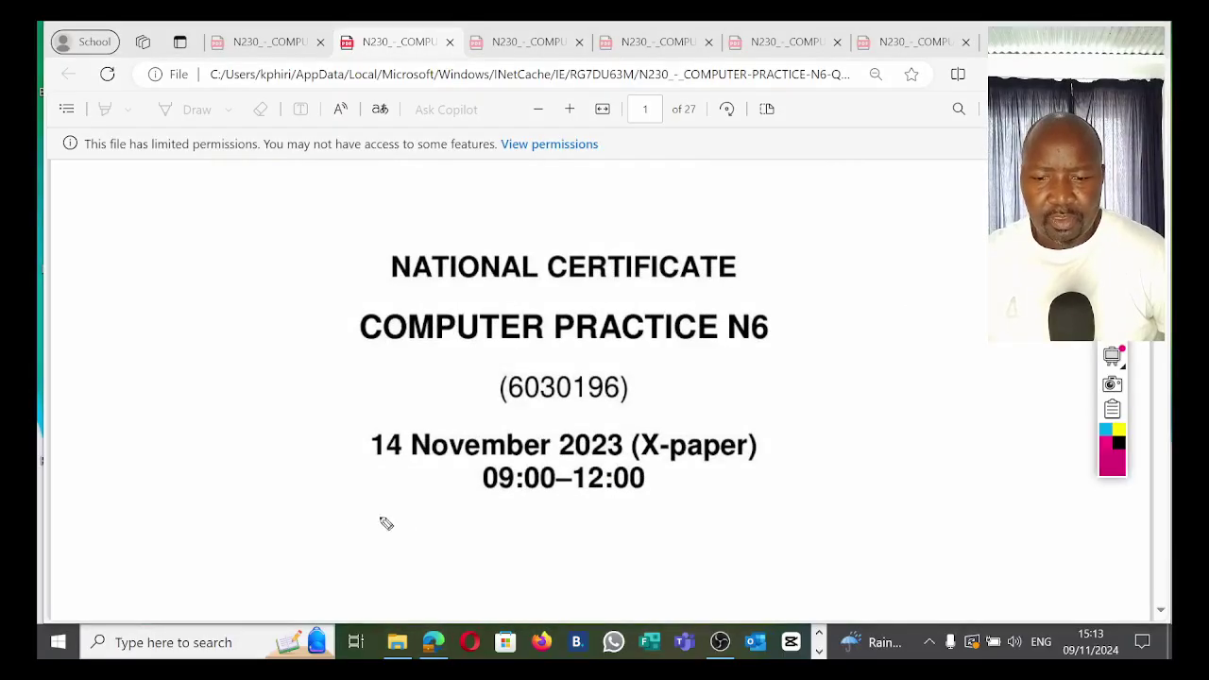
- Underline the paper's date and time on the exam cover page
{"action": "left_click_drag", "start_coordinate": [342, 503], "coordinate": [737, 499]}
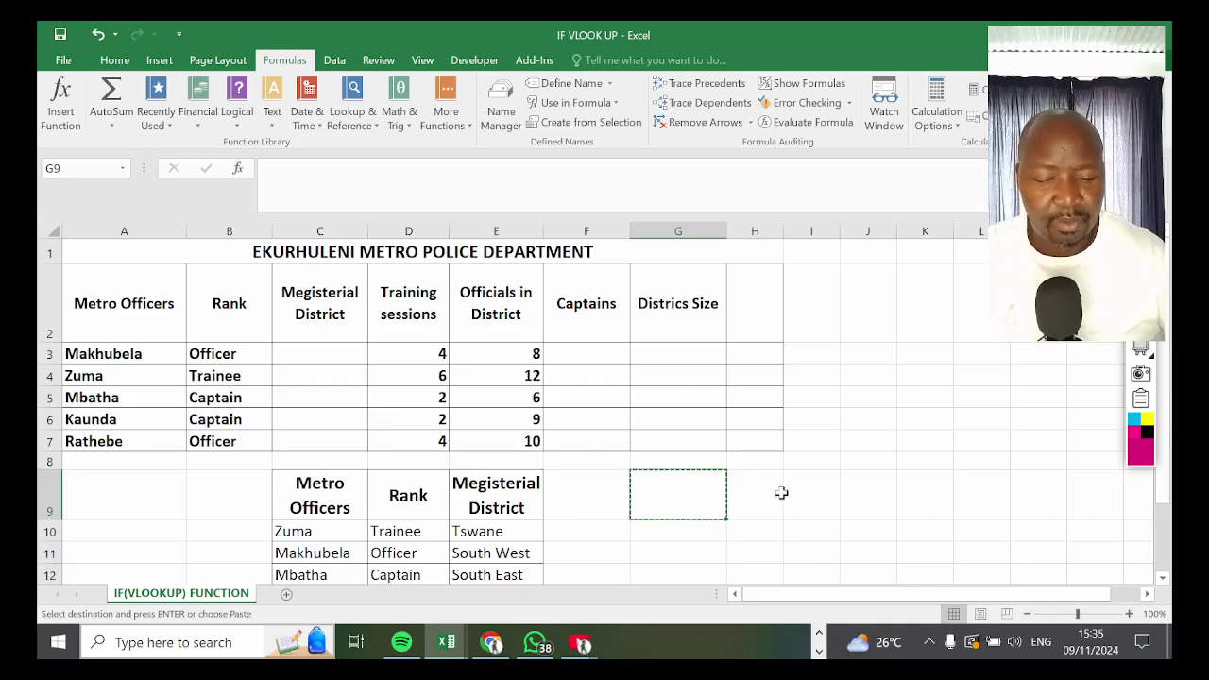
- Review the empty Megisterial District column and the lookup table of officers, ranks and districts below the main table
{"action": "key", "text": "Escape"}
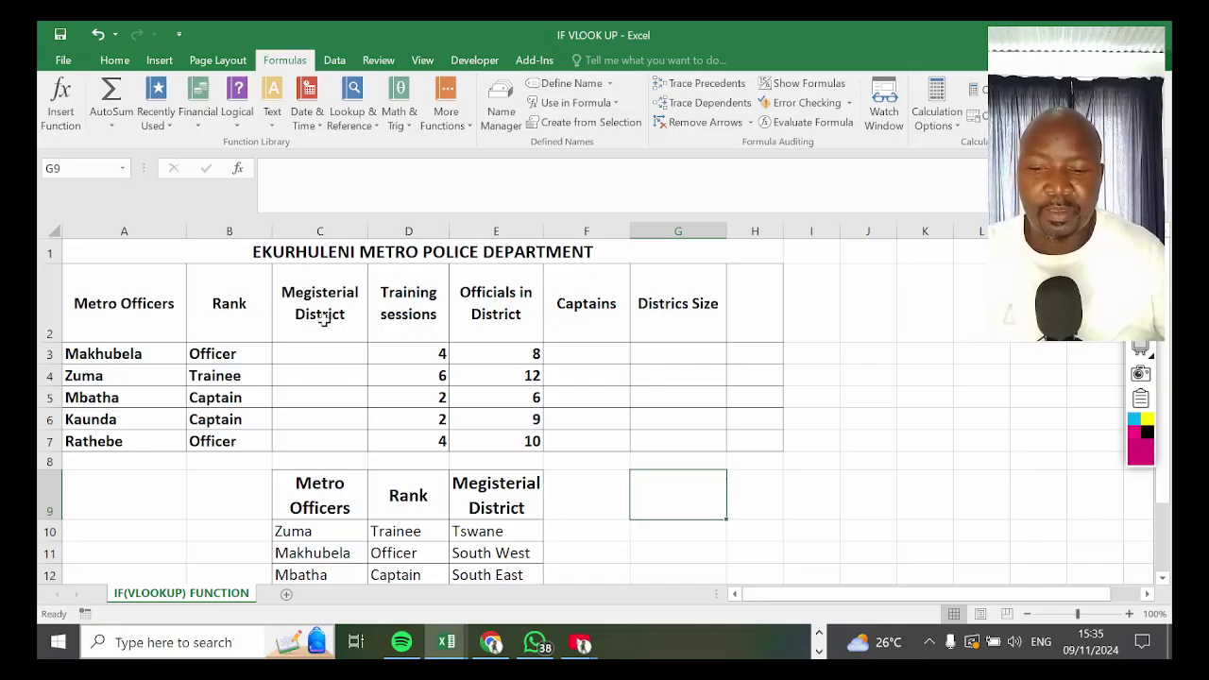
{"action": "left_click_drag", "start_coordinate": [318, 299], "coordinate": [326, 440]}
{"action": "left_click_drag", "start_coordinate": [614, 294], "coordinate": [584, 450]}
{"action": "left_click_drag", "start_coordinate": [315, 288], "coordinate": [308, 434]}
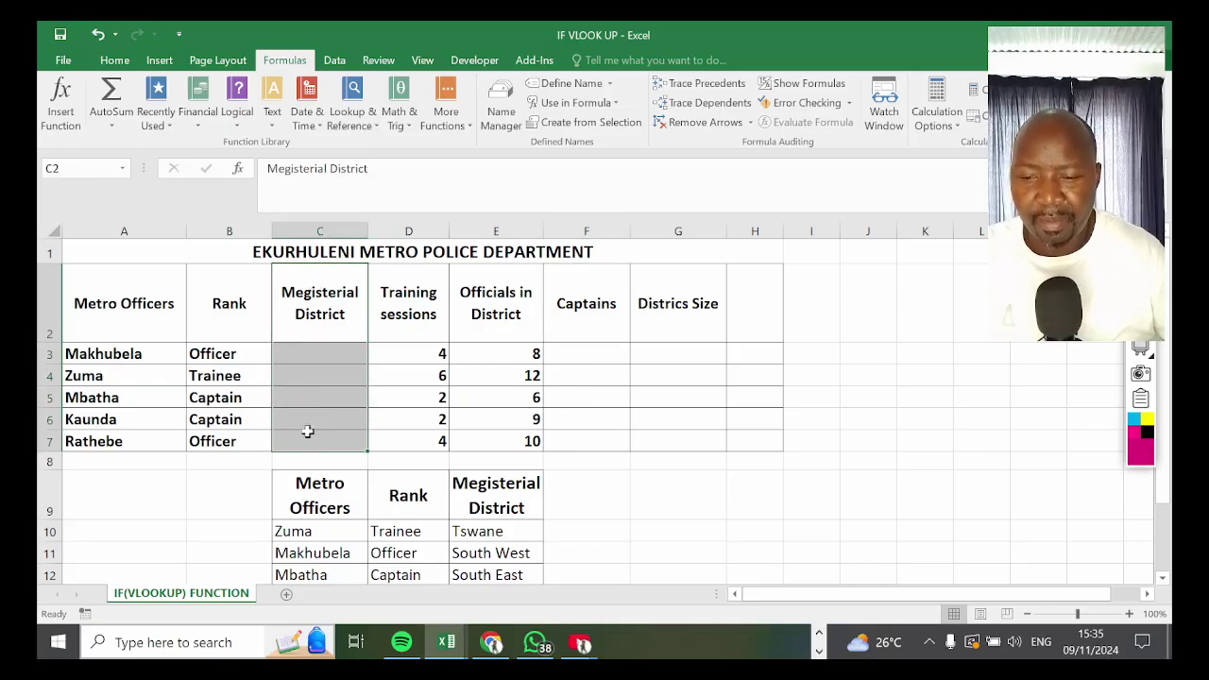
{"action": "left_click", "coordinate": [324, 366]}
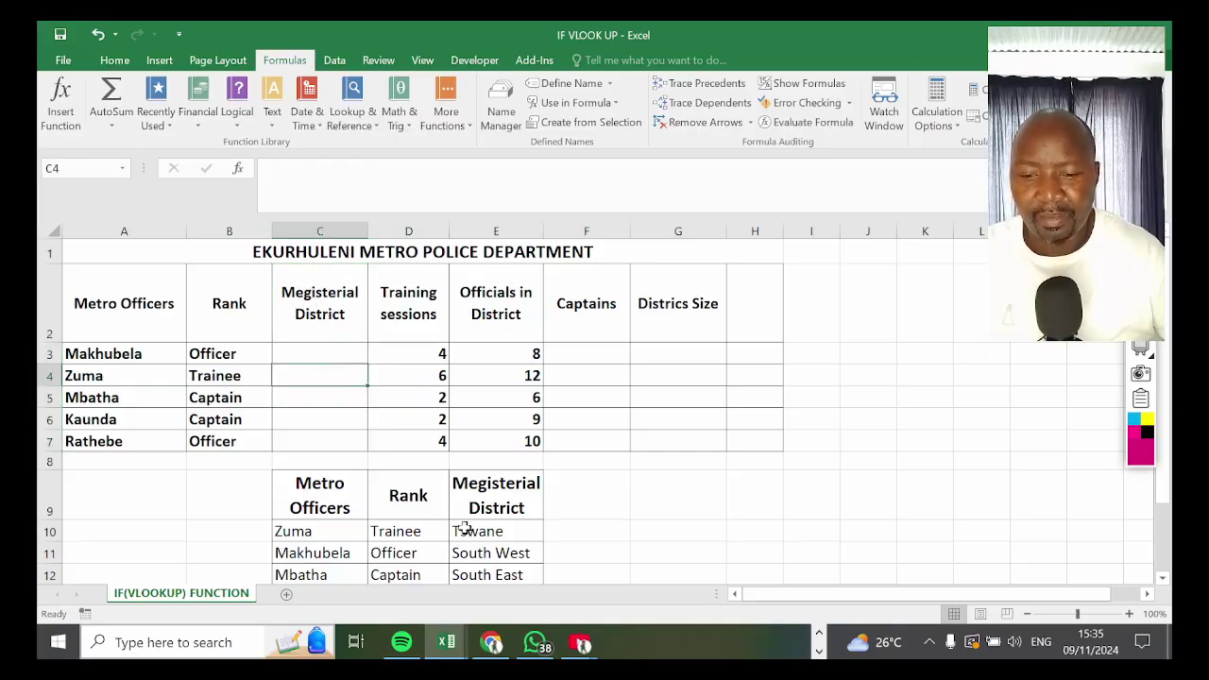
{"action": "left_click", "coordinate": [480, 505]}
{"action": "left_click_drag", "start_coordinate": [351, 499], "coordinate": [473, 579]}
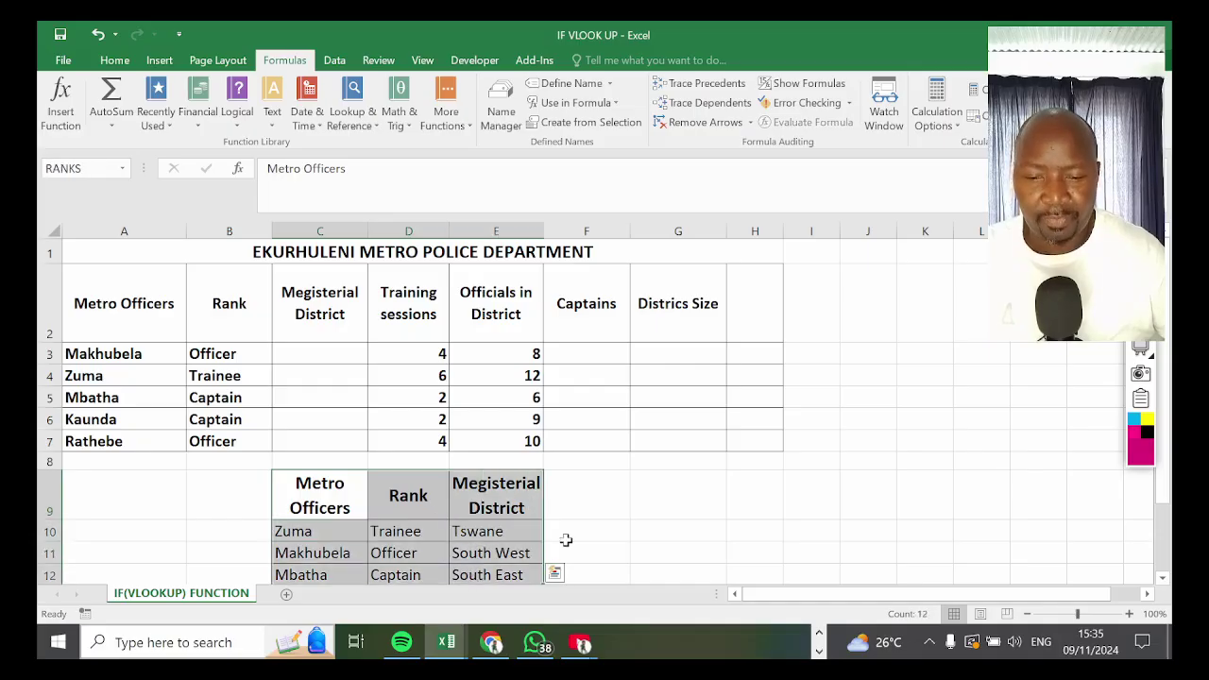
{"action": "left_click", "coordinate": [618, 526]}
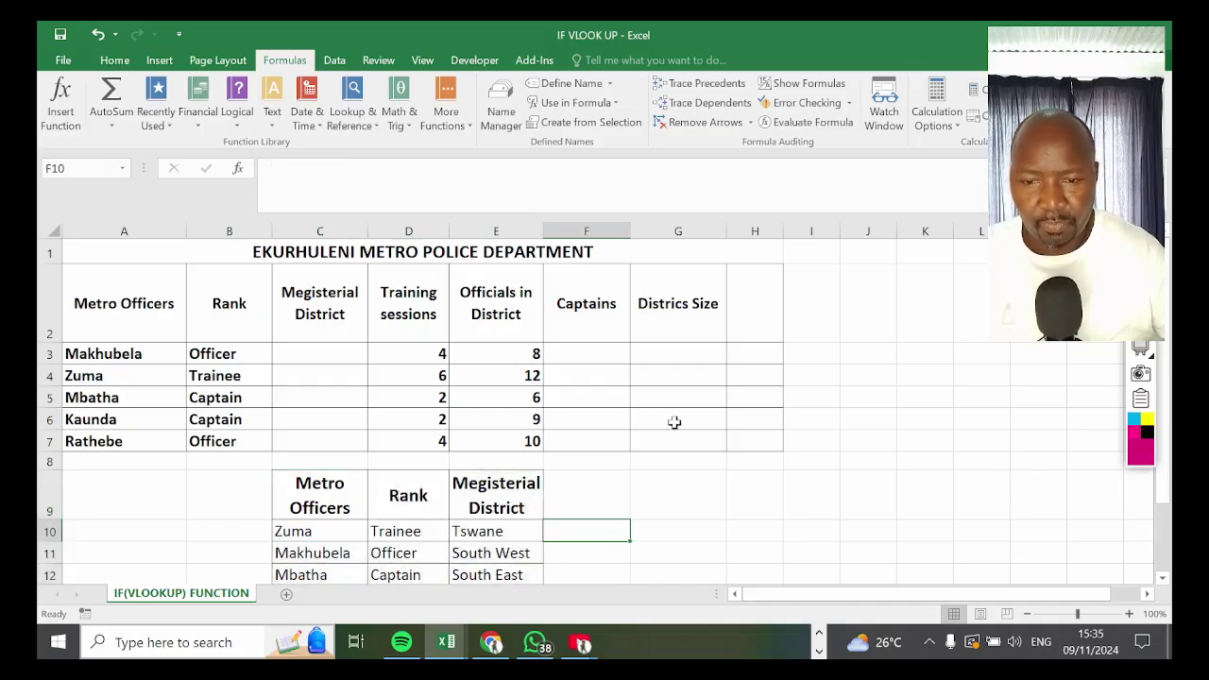
{"action": "left_click_drag", "start_coordinate": [340, 499], "coordinate": [478, 572]}
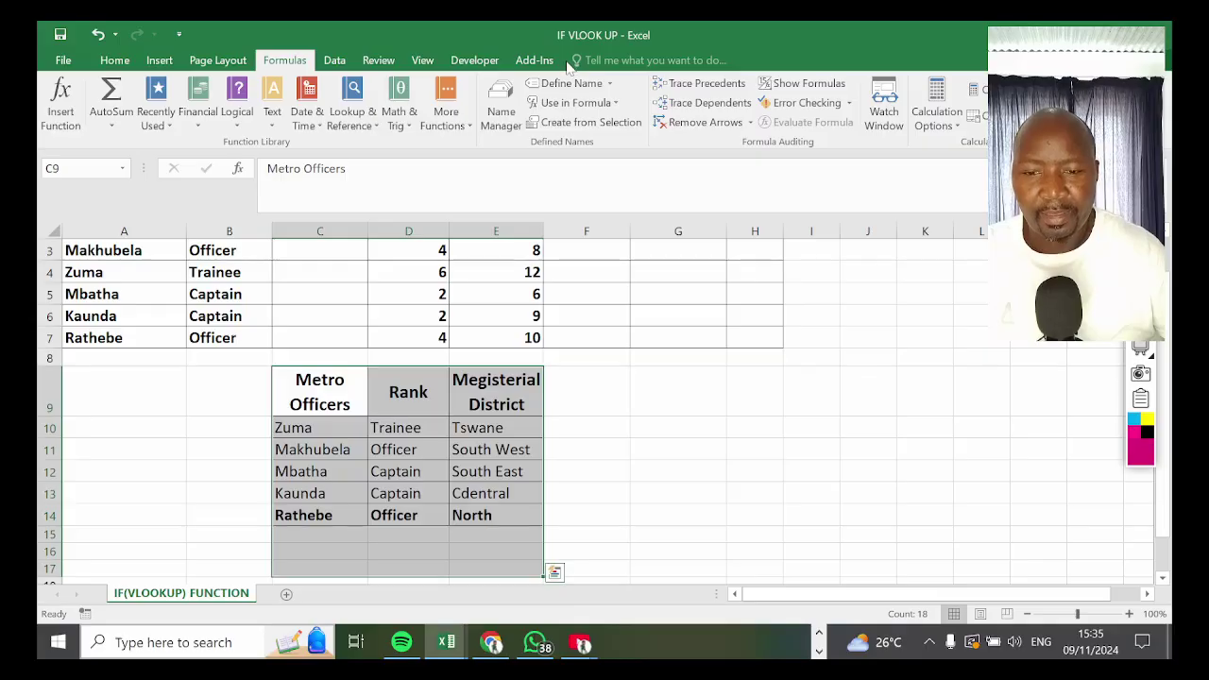
{"action": "left_click", "coordinate": [572, 84]}
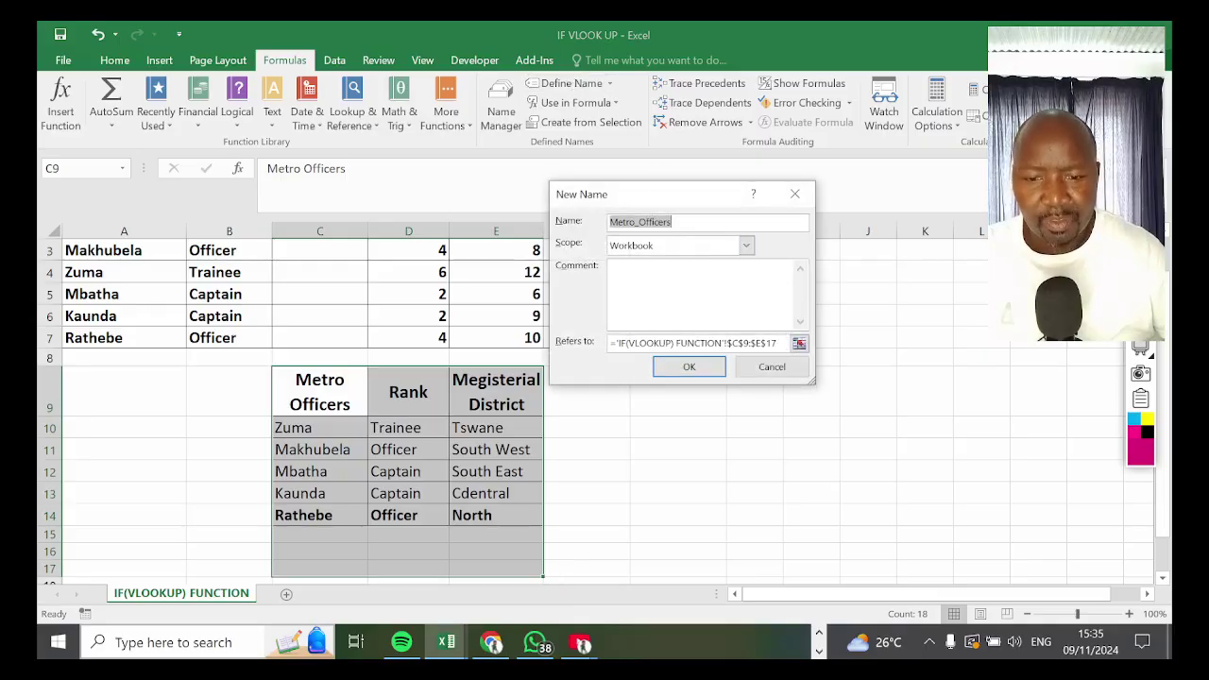
{"action": "left_click", "coordinate": [794, 193]}
{"action": "left_click", "coordinate": [676, 430]}
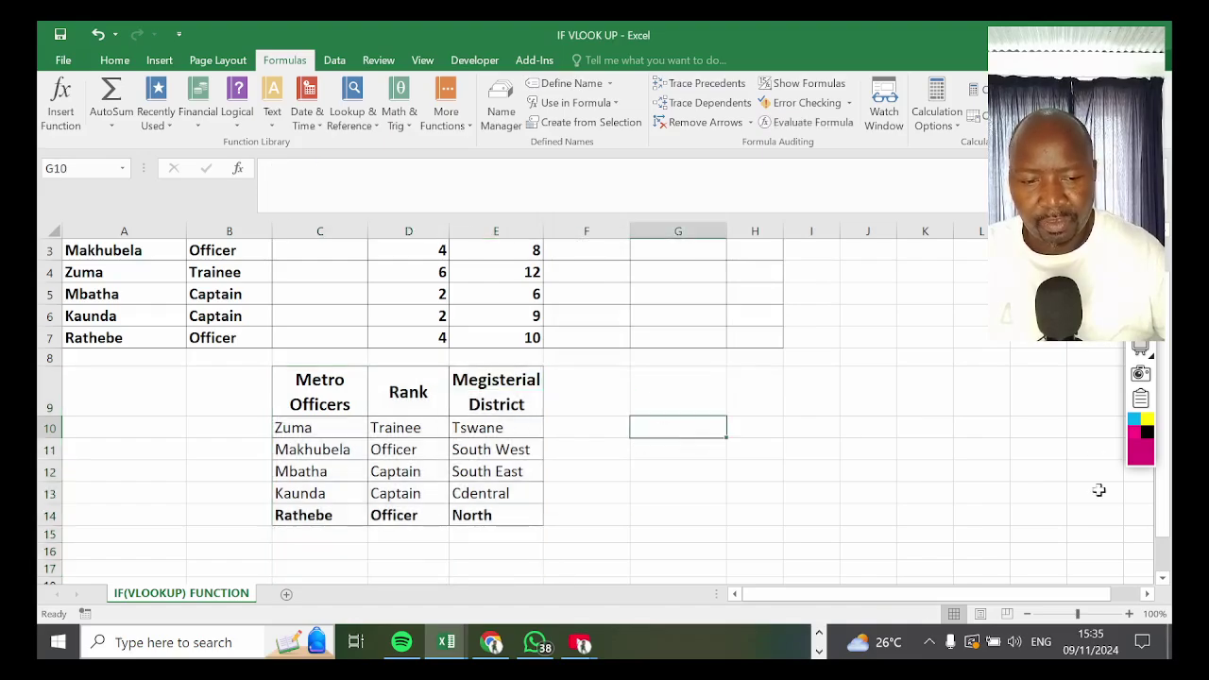
{"action": "scroll", "coordinate": [1170, 537], "scroll_direction": "up", "scroll_amount": 1}
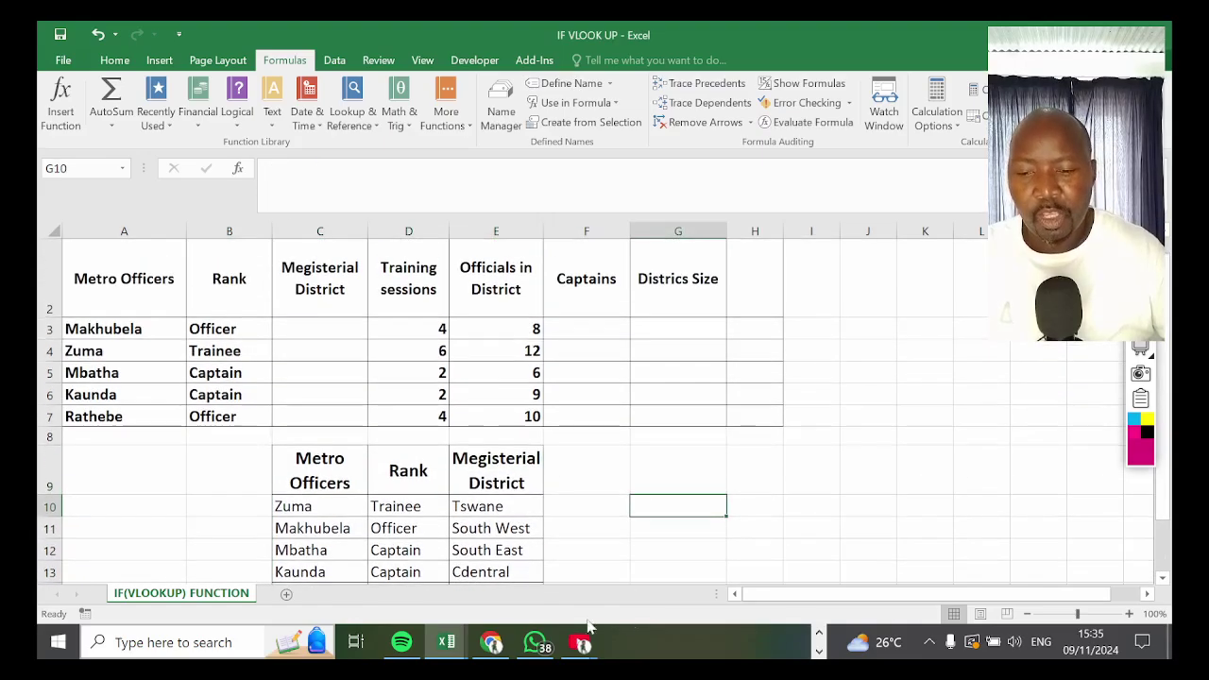
{"action": "left_click", "coordinate": [318, 327]}
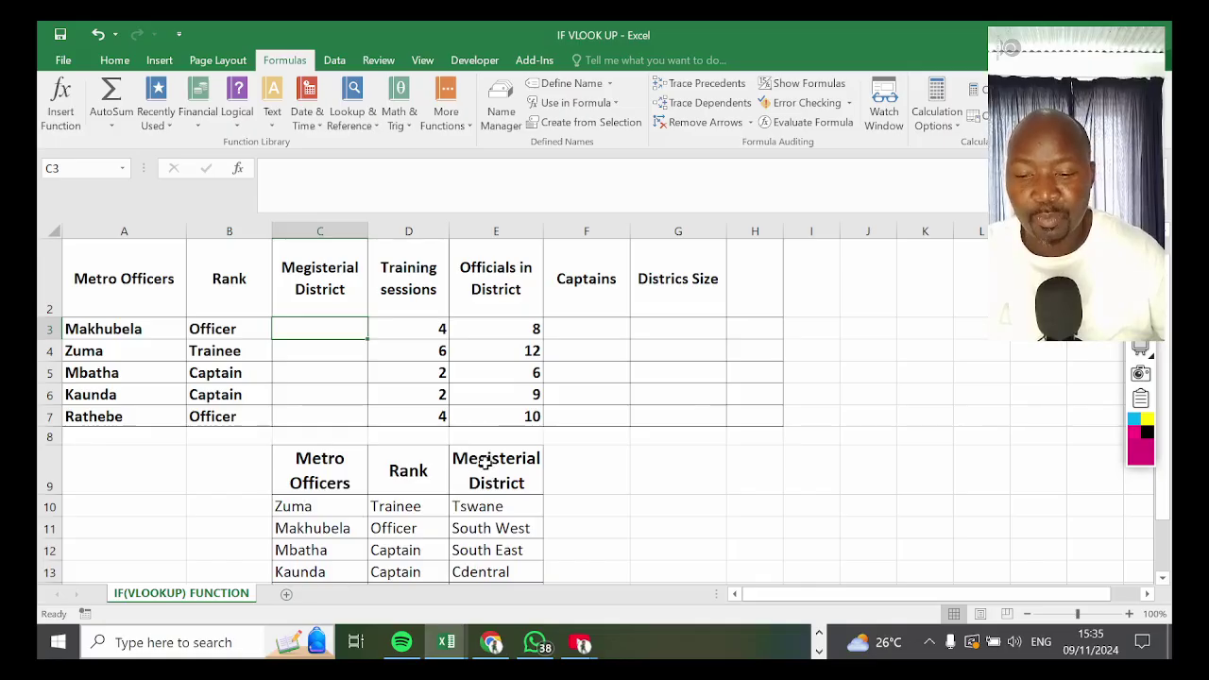
{"action": "left_click_drag", "start_coordinate": [583, 487], "coordinate": [564, 567]}
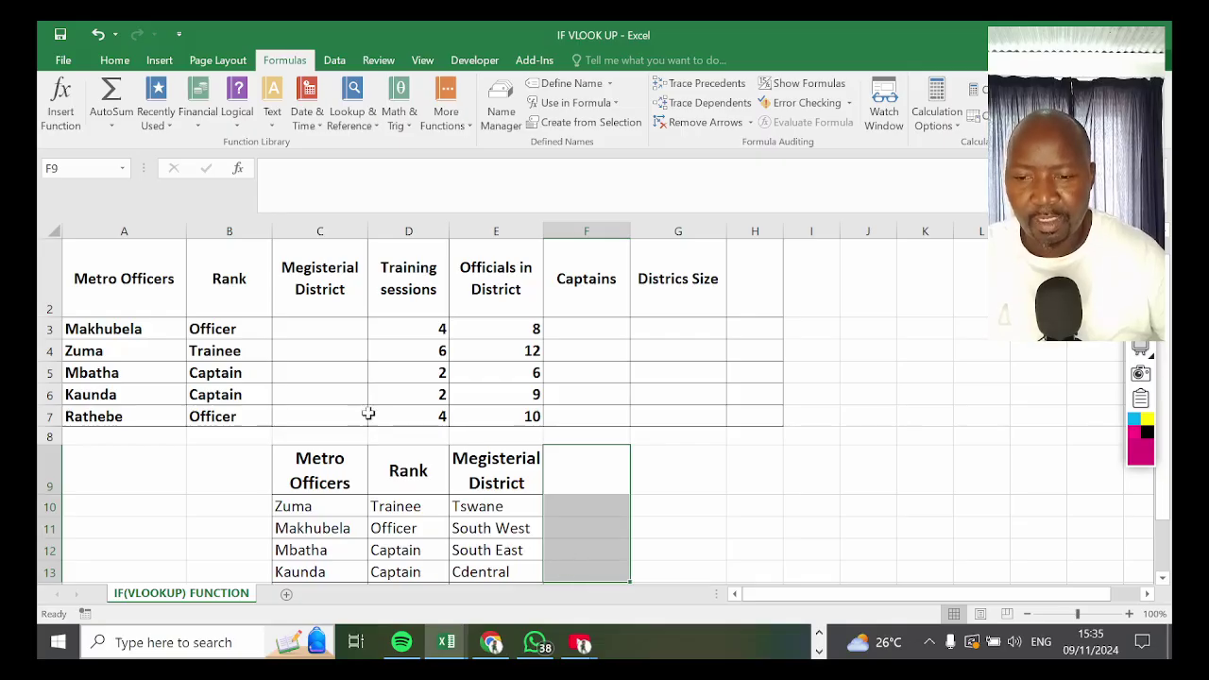
- Insert a VLOOKUP function in C3 with A3 as the lookup value and the named range metros as the table array
{"action": "left_click", "coordinate": [322, 322]}
{"action": "type", "text": "="}
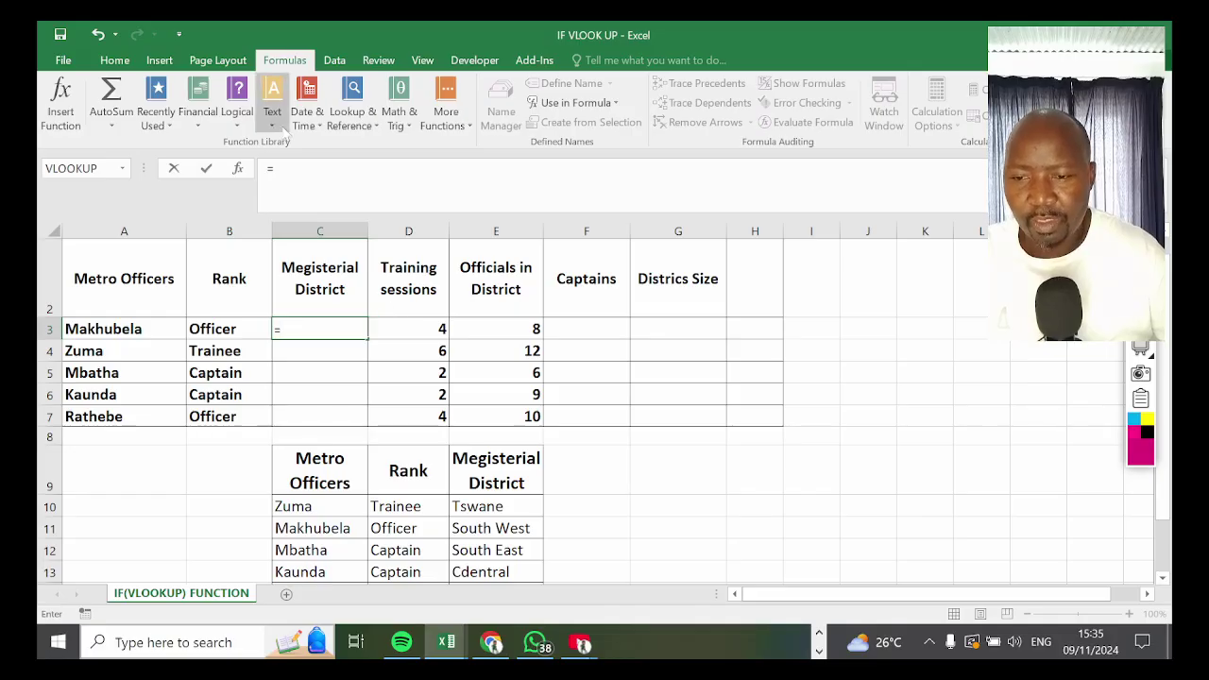
{"action": "left_click", "coordinate": [354, 126]}
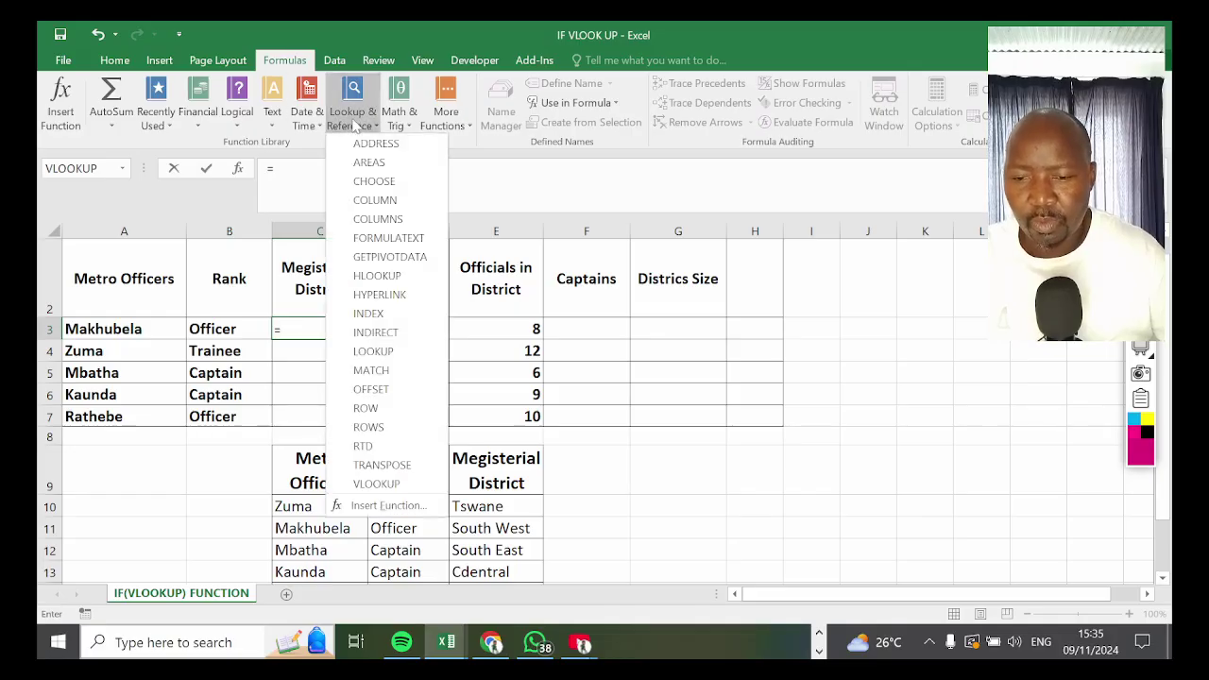
{"action": "left_click", "coordinate": [377, 484]}
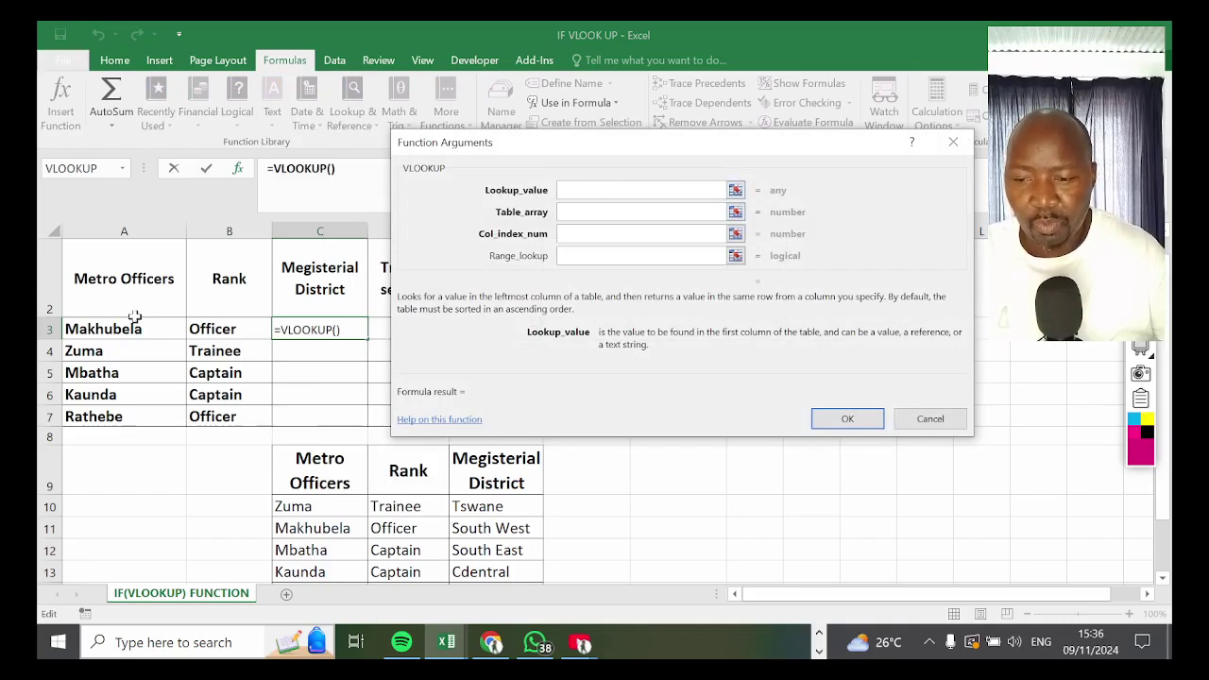
{"action": "left_click", "coordinate": [83, 327]}
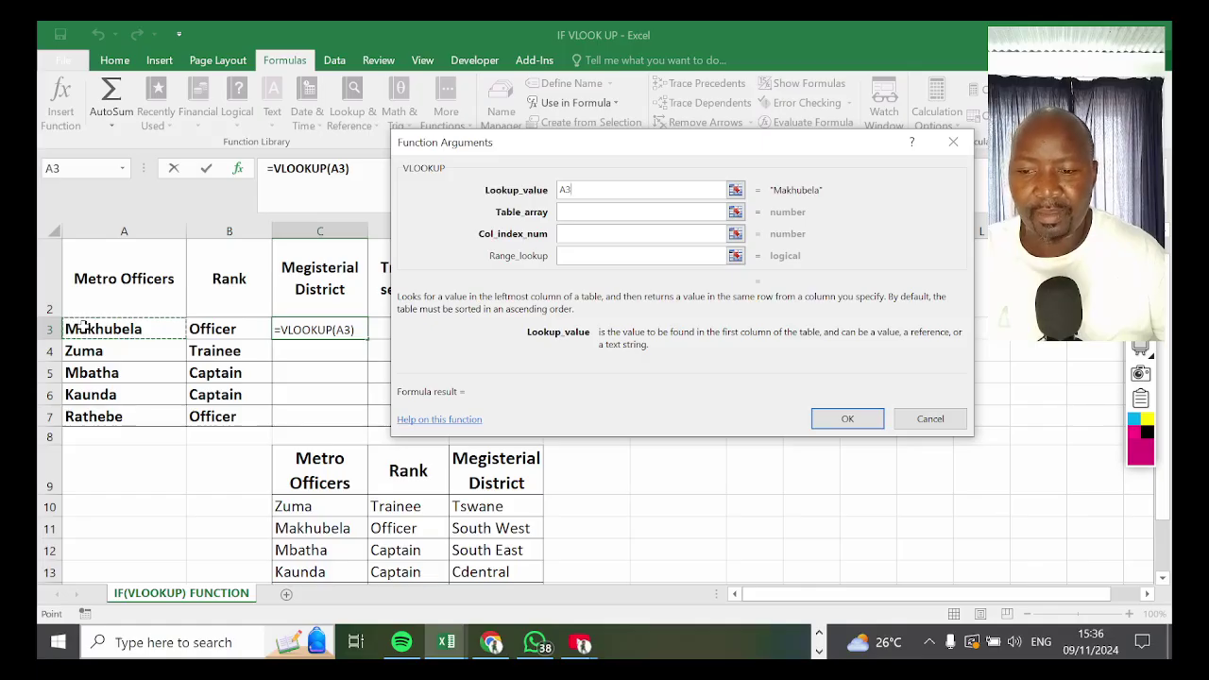
{"action": "left_click", "coordinate": [586, 212]}
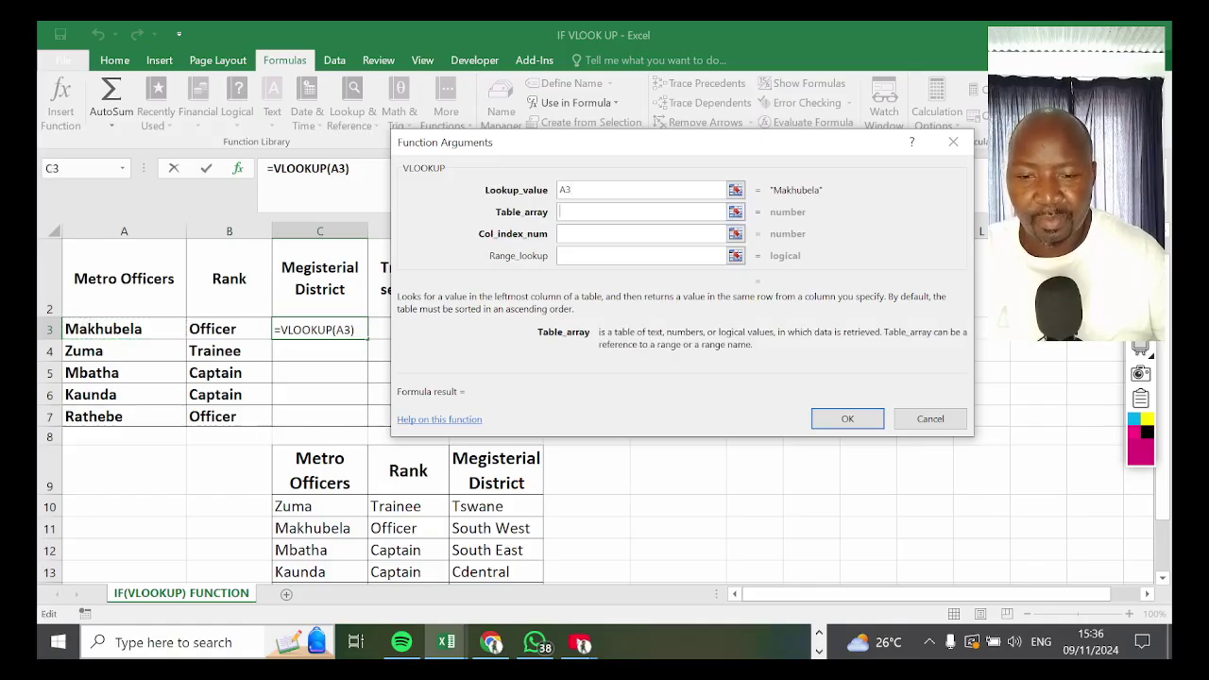
{"action": "type", "text": "me"}
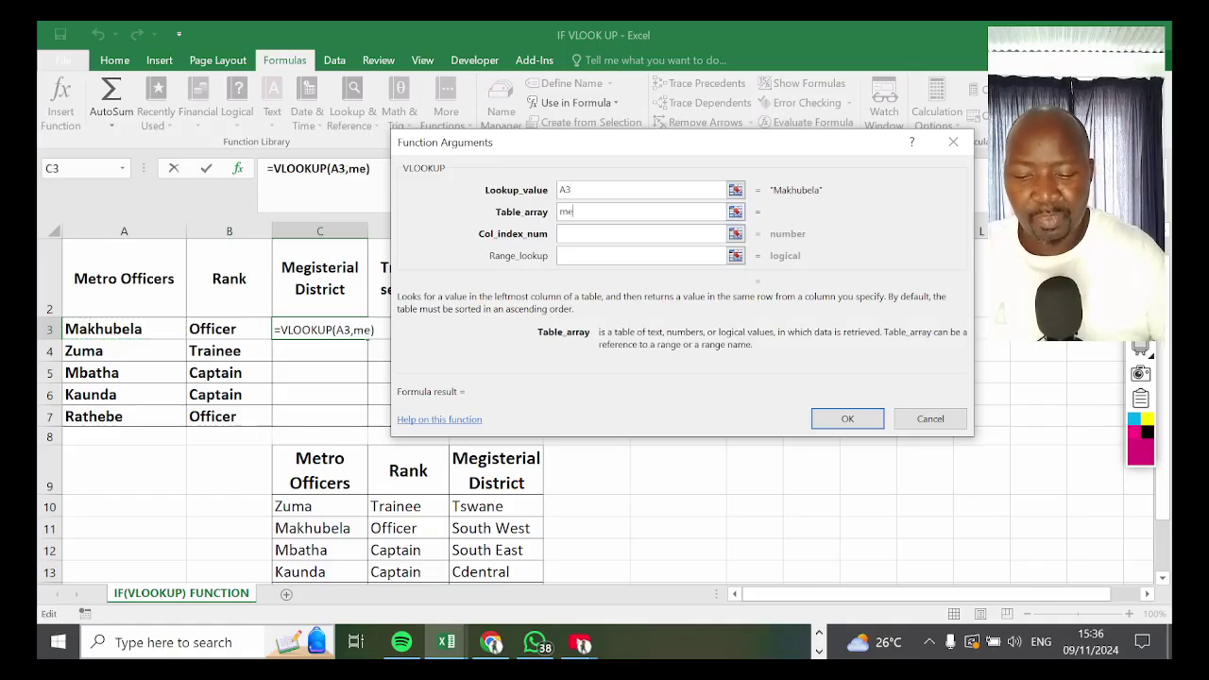
{"action": "type", "text": "tros"}
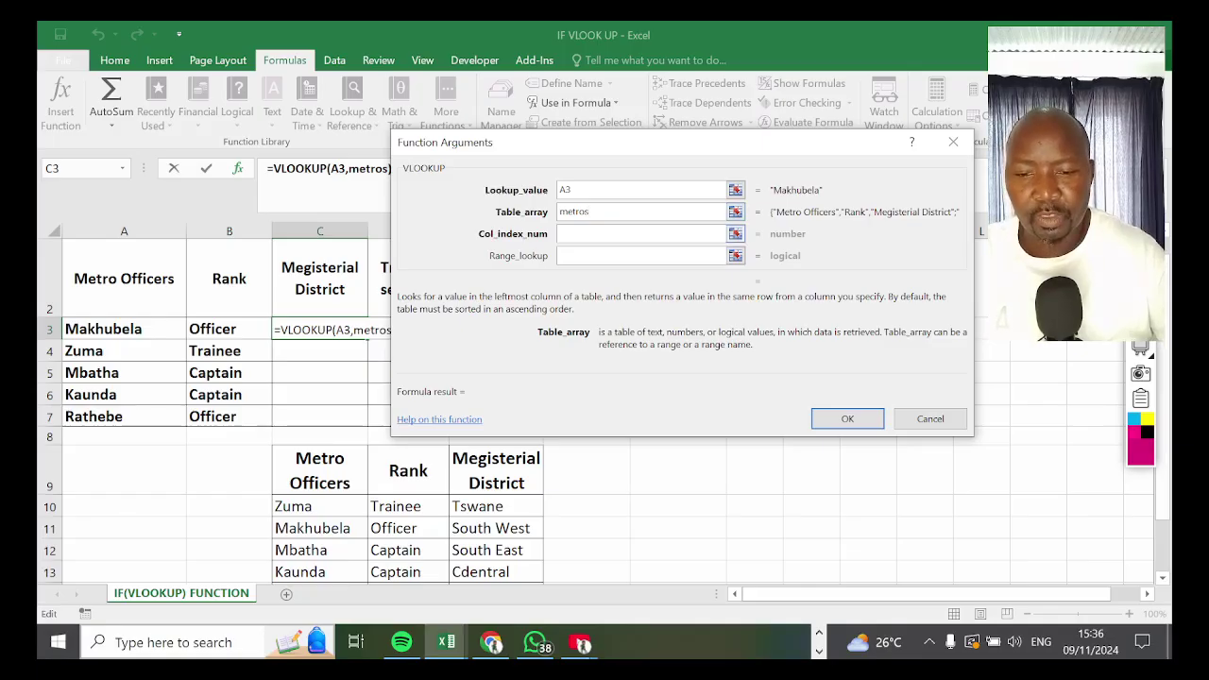
- Complete the VLOOKUP with column index 3 and range lookup 0, and fill the formula down to C7
{"action": "left_click", "coordinate": [642, 234]}
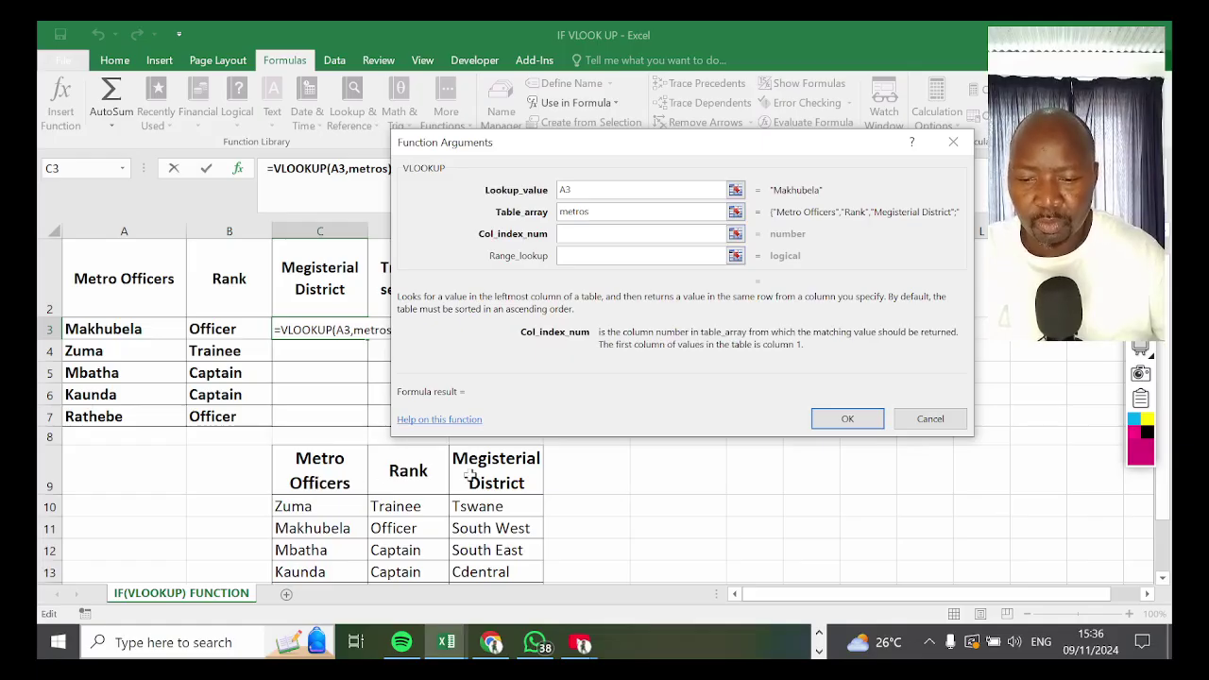
{"action": "type", "text": "3"}
{"action": "key", "text": "Tab"}
{"action": "type", "text": "0"}
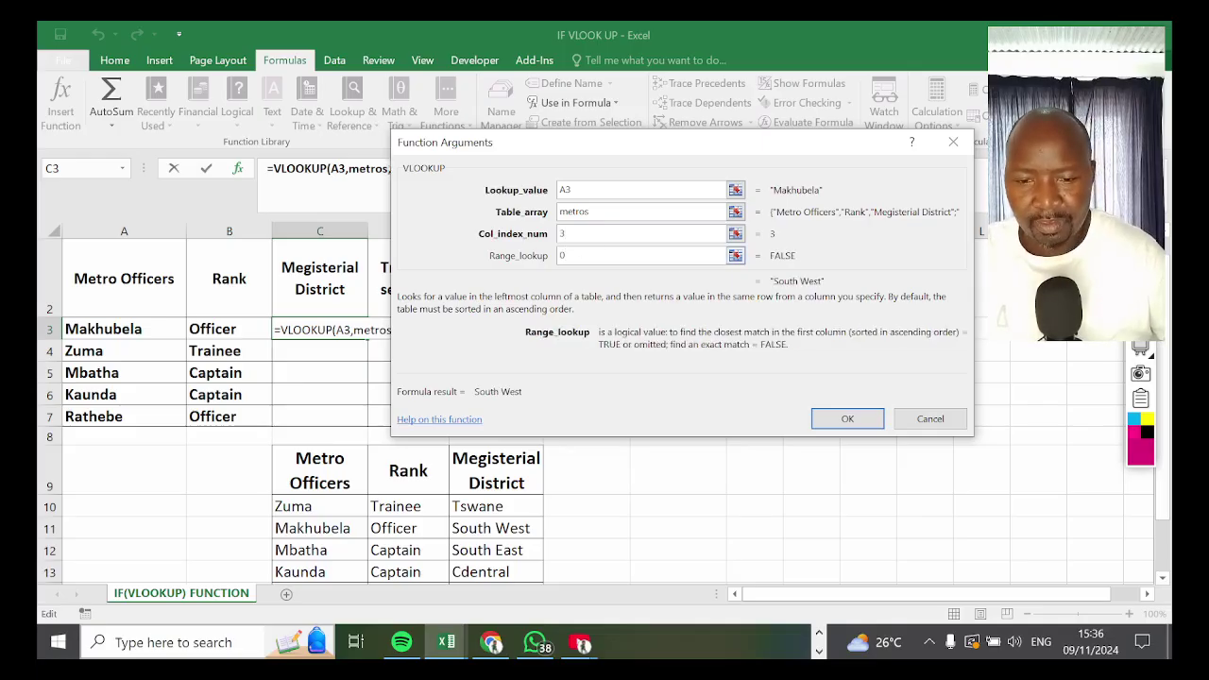
{"action": "left_click", "coordinate": [848, 420]}
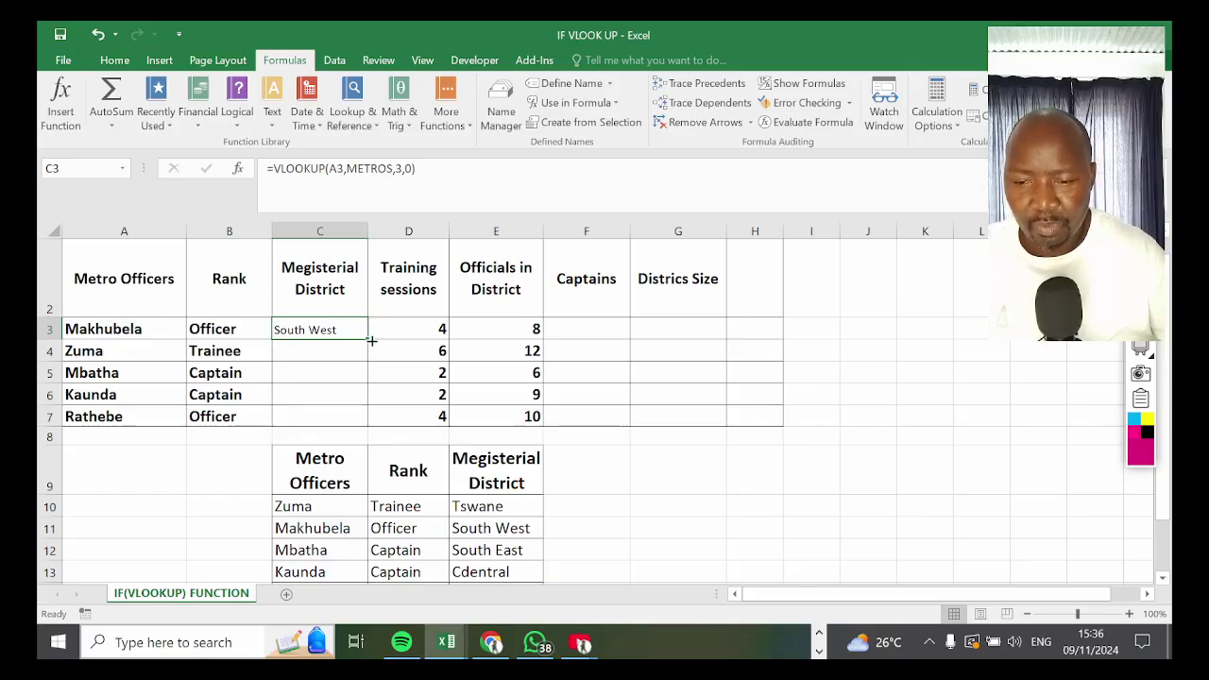
{"action": "left_click_drag", "start_coordinate": [369, 338], "coordinate": [368, 427]}
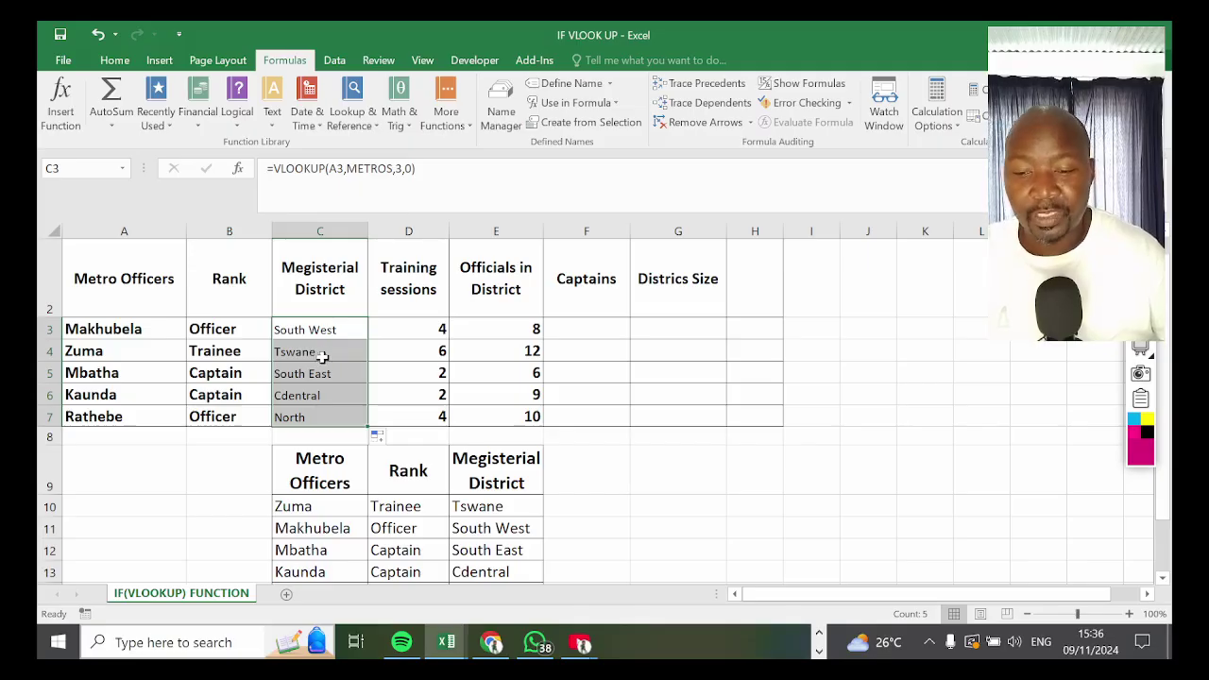
{"action": "left_click", "coordinate": [592, 328]}
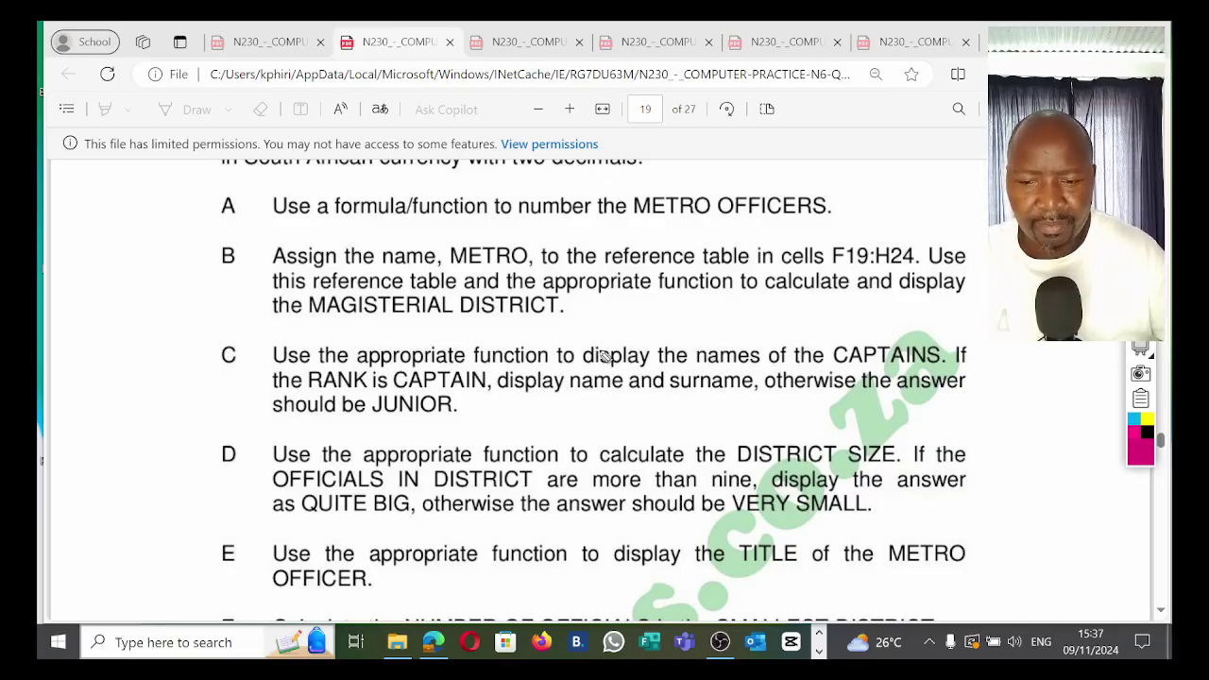
- Underline the key phrases of question C in the exam PDF, covering the CAPTAINS' names, the IF condition, name and surname, and JUNIOR
{"action": "left_click_drag", "start_coordinate": [699, 375], "coordinate": [929, 376]}
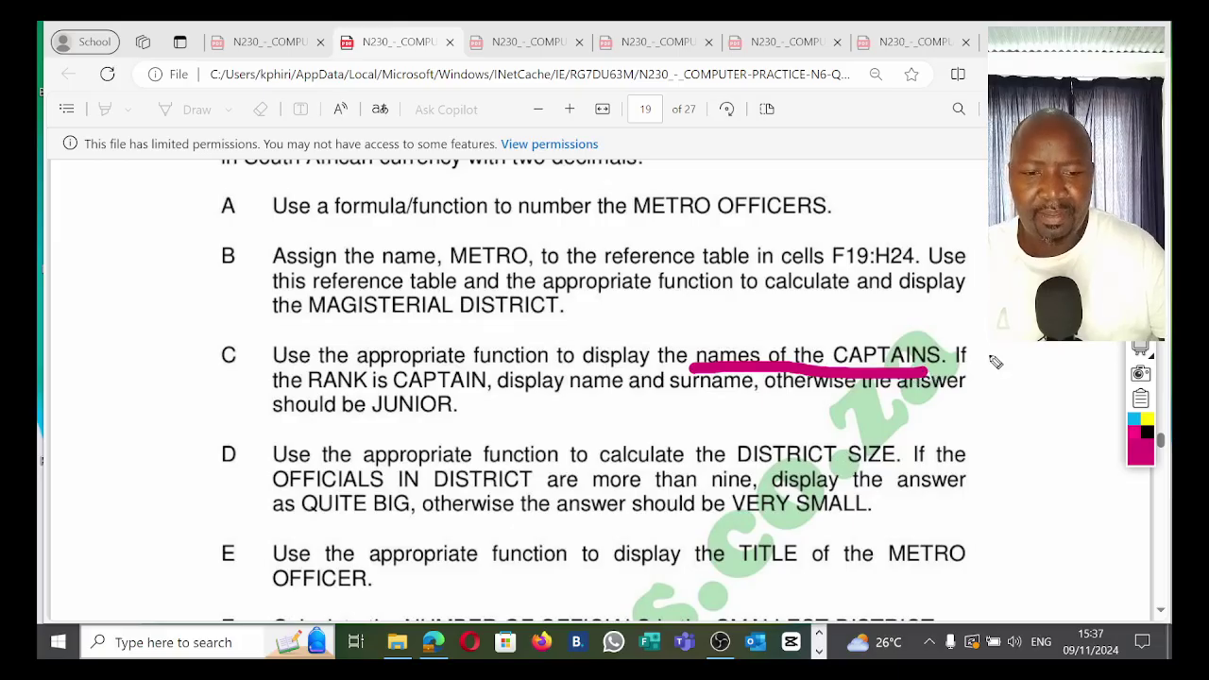
{"action": "left_click_drag", "start_coordinate": [962, 375], "coordinate": [971, 366]}
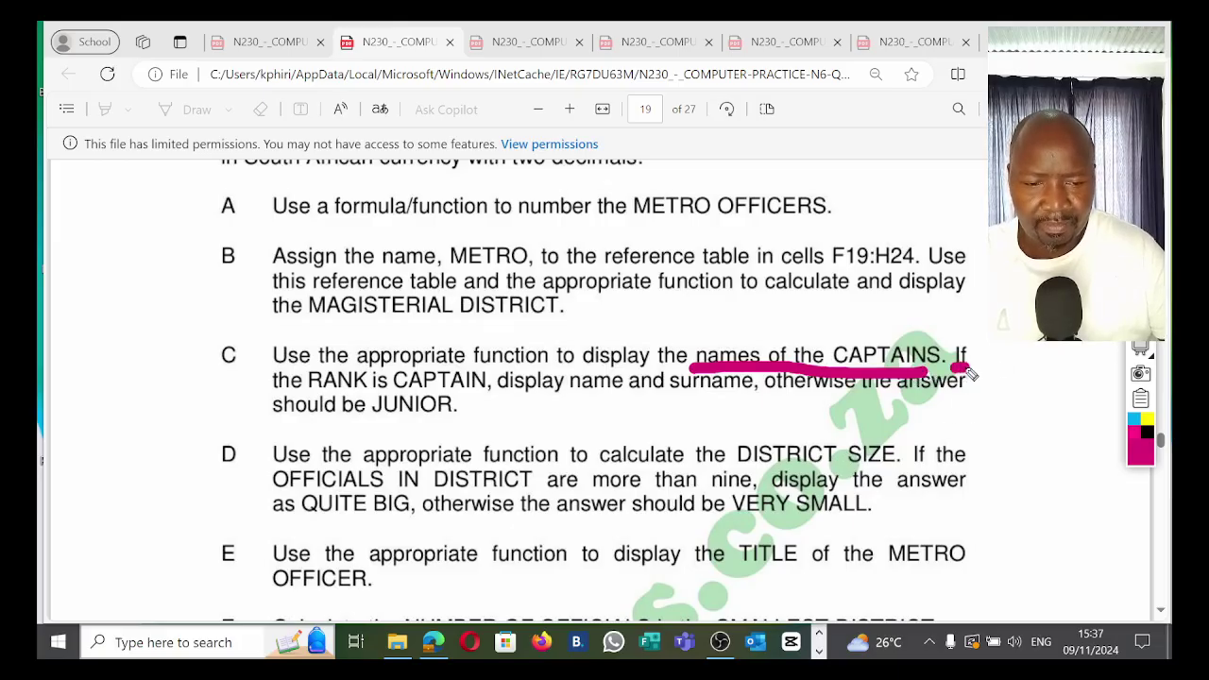
{"action": "left_click_drag", "start_coordinate": [287, 390], "coordinate": [483, 393]}
{"action": "left_click_drag", "start_coordinate": [581, 396], "coordinate": [704, 398]}
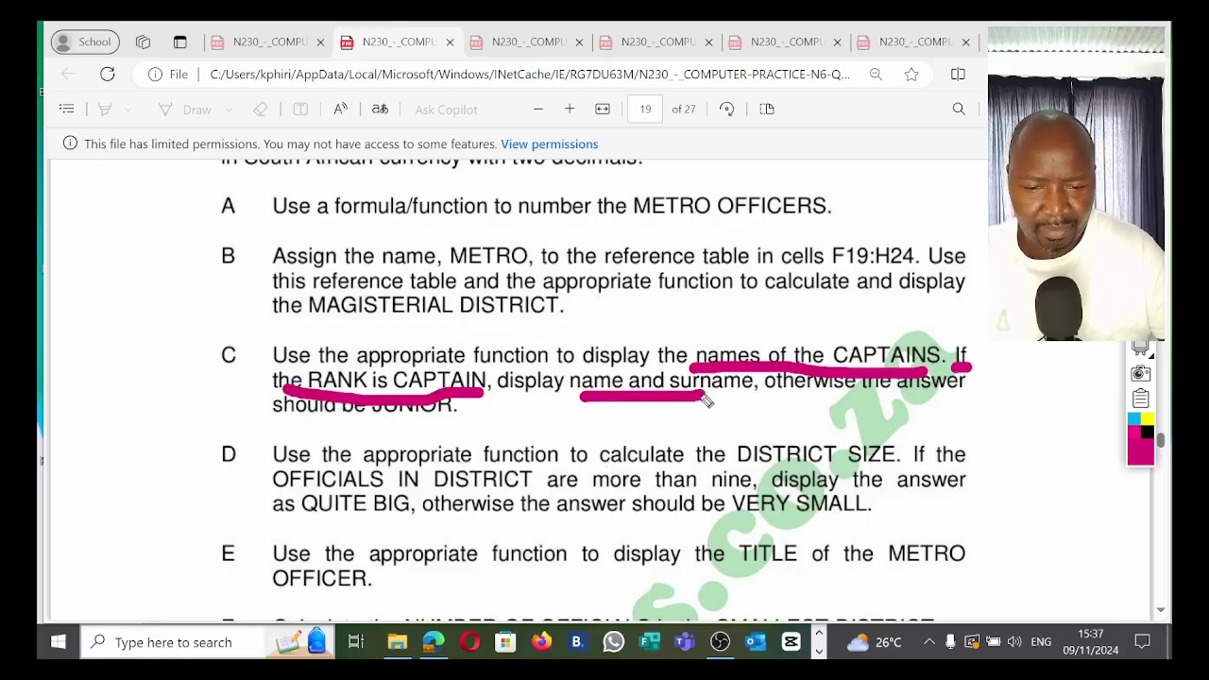
{"action": "left_click_drag", "start_coordinate": [788, 397], "coordinate": [943, 399]}
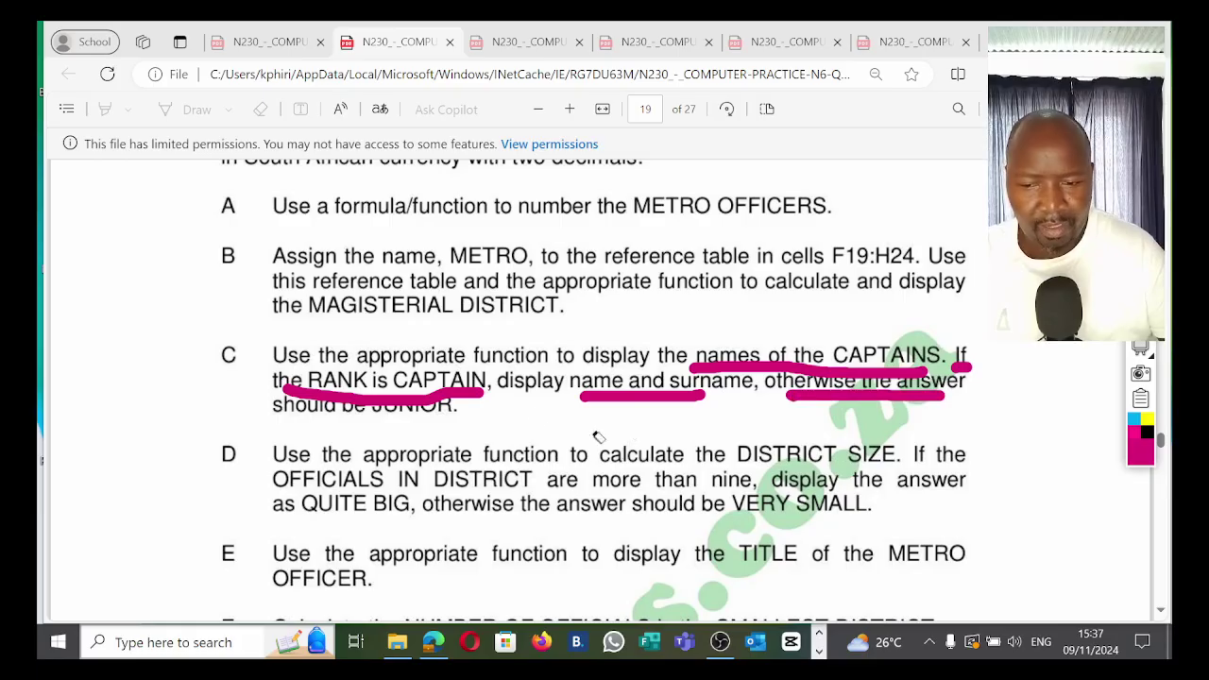
{"action": "left_click", "coordinate": [435, 401]}
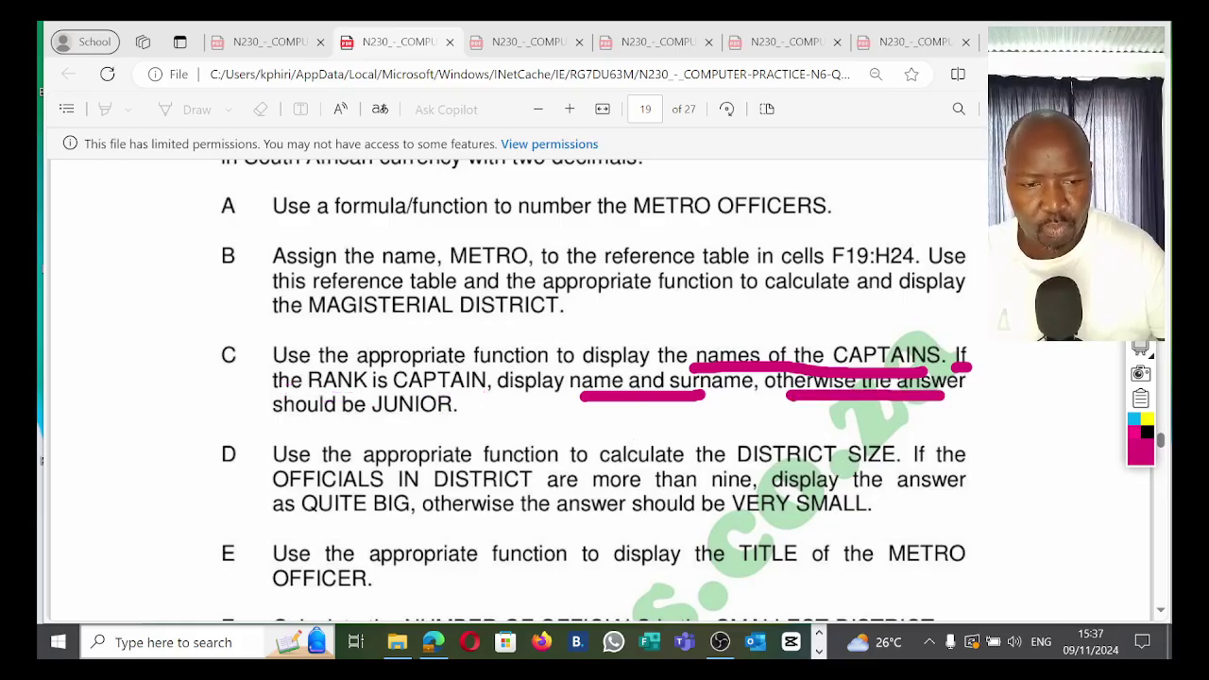
{"action": "left_click_drag", "start_coordinate": [374, 416], "coordinate": [436, 416]}
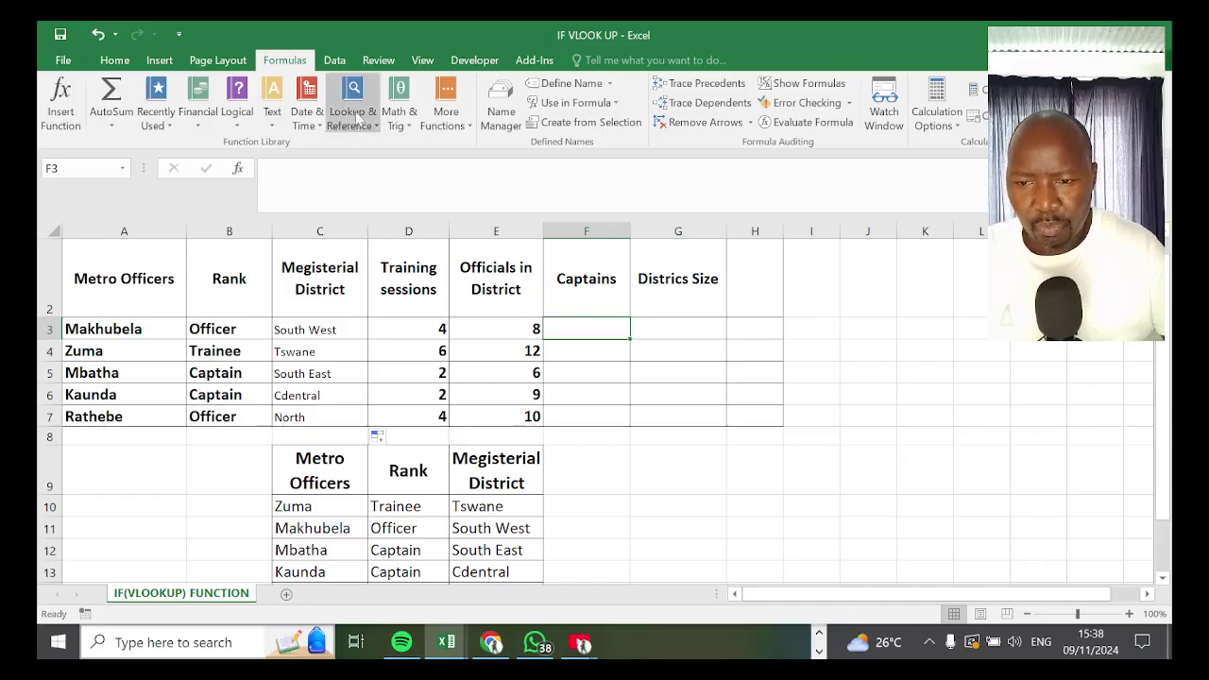
- Insert an IF function in F3, the first cell of the Captains column, keeping the Rank data uncovered by its arguments dialog
{"action": "left_click", "coordinate": [237, 108]}
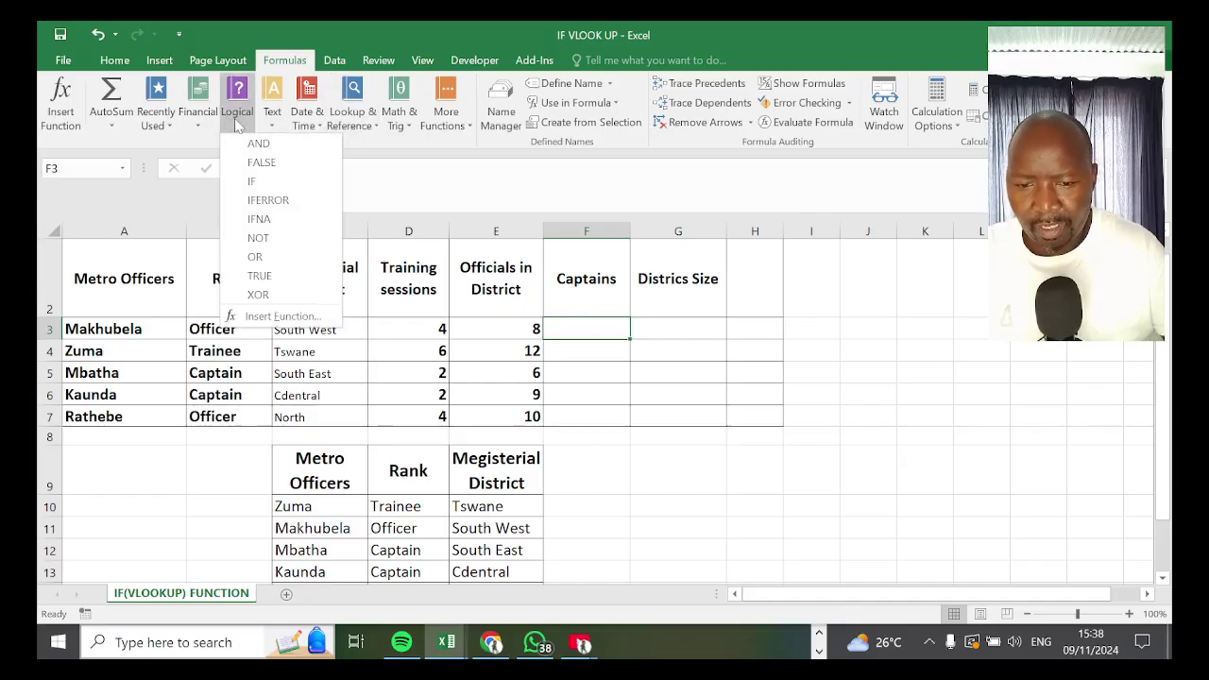
{"action": "left_click", "coordinate": [588, 324]}
{"action": "type", "text": "="}
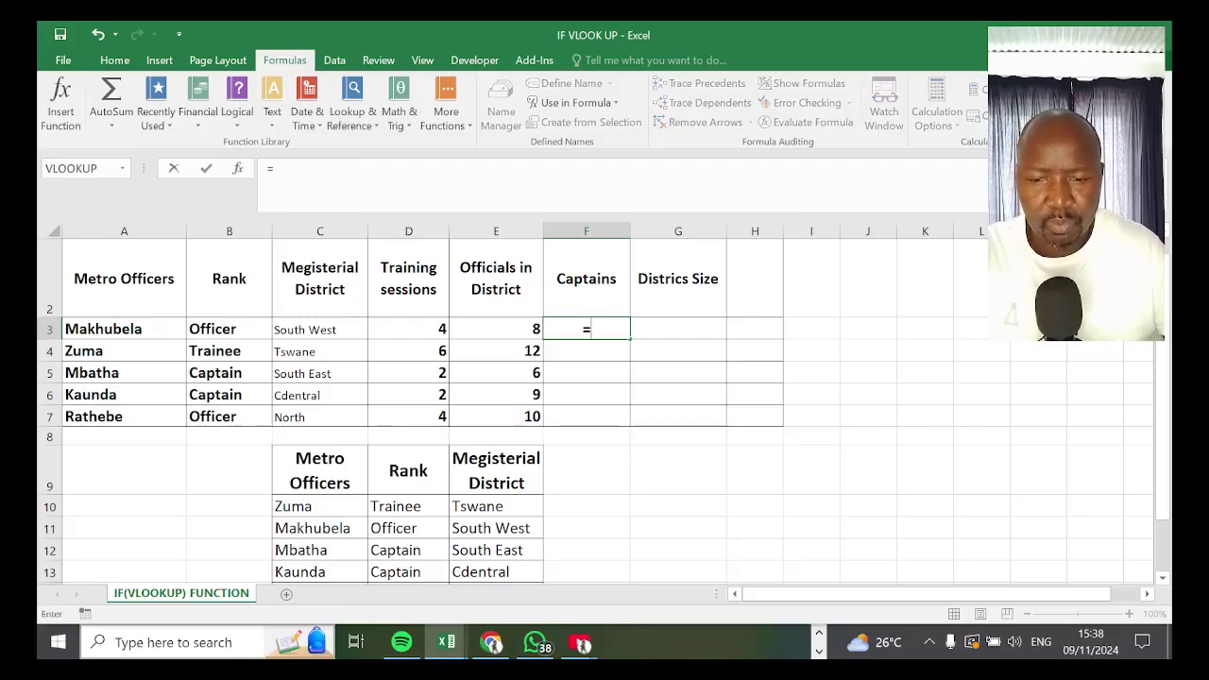
{"action": "left_click", "coordinate": [241, 121]}
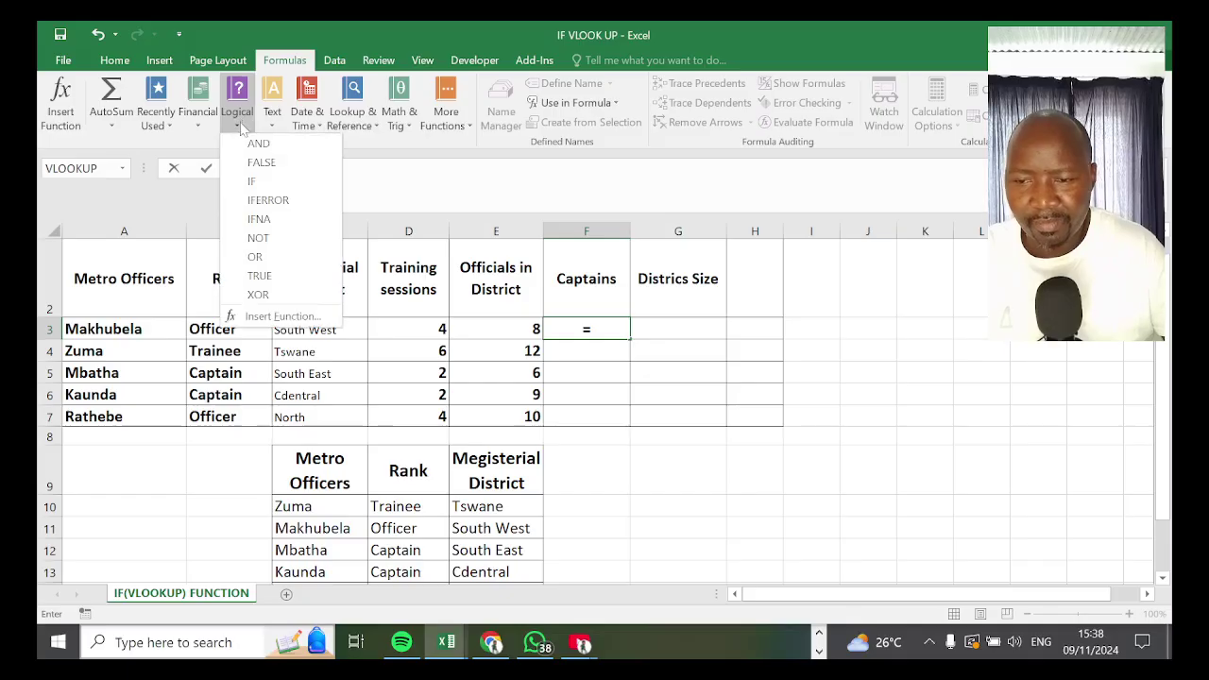
{"action": "left_click", "coordinate": [255, 181]}
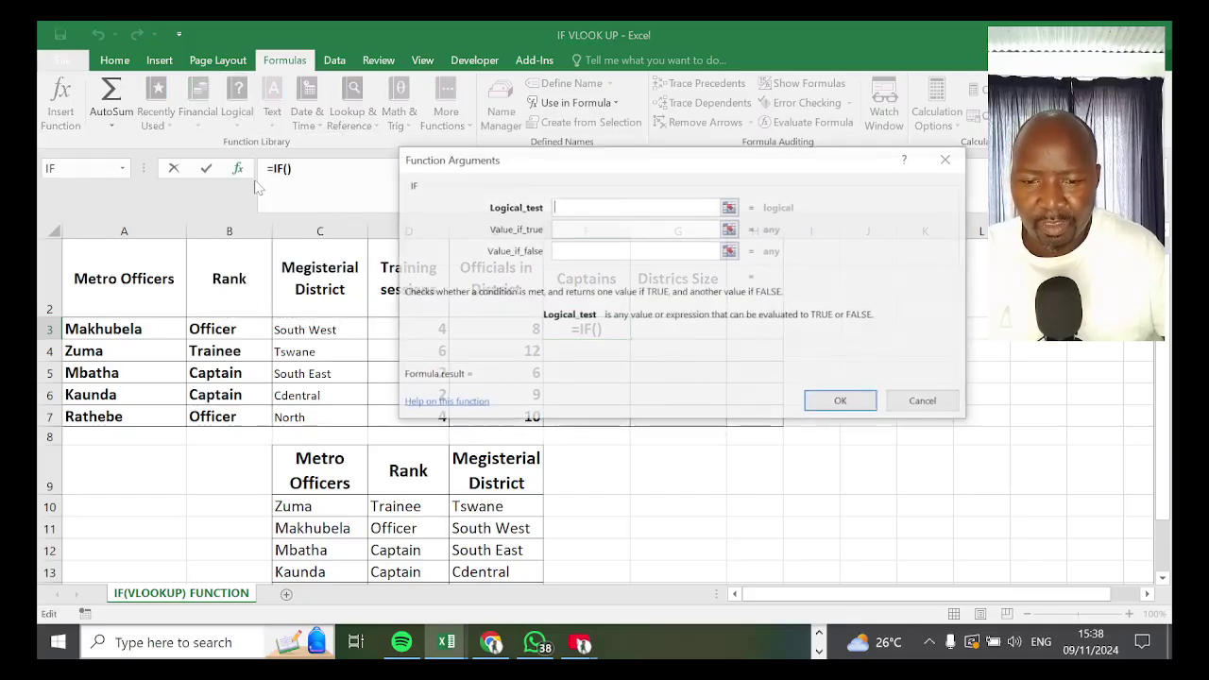
{"action": "left_click_drag", "start_coordinate": [690, 179], "coordinate": [972, 192]}
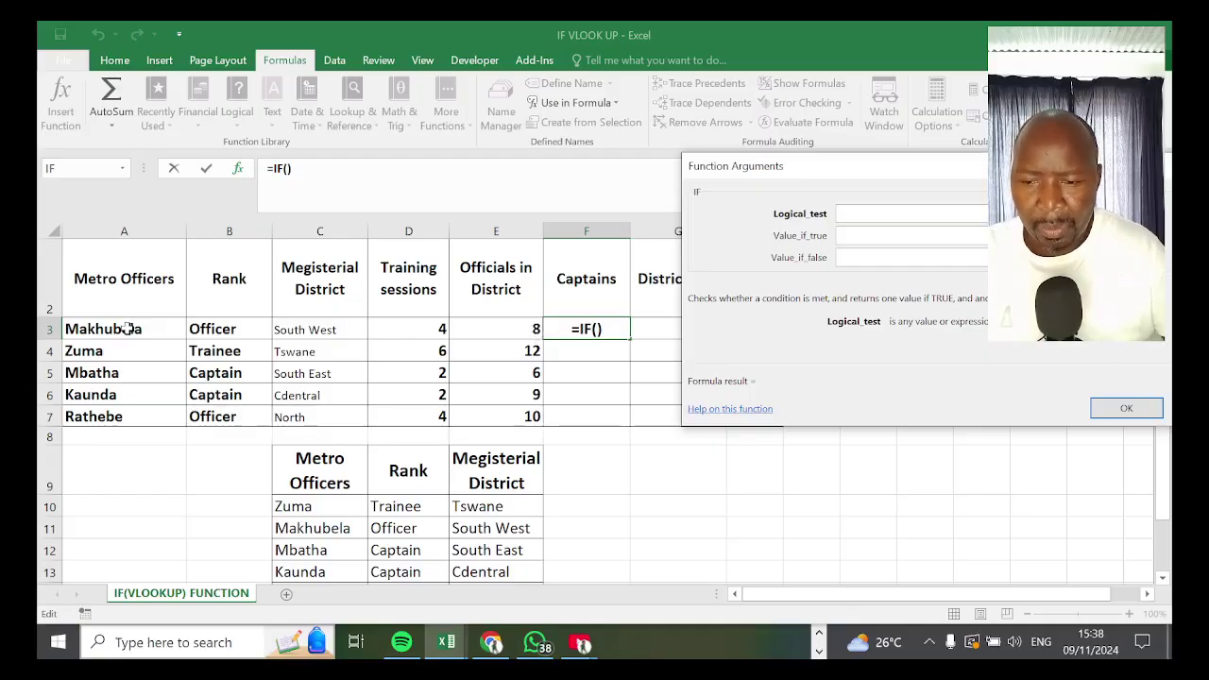
- Set the IF function's logical test to B3="Captain", with the rank text in quotation marks
{"action": "left_click", "coordinate": [216, 329]}
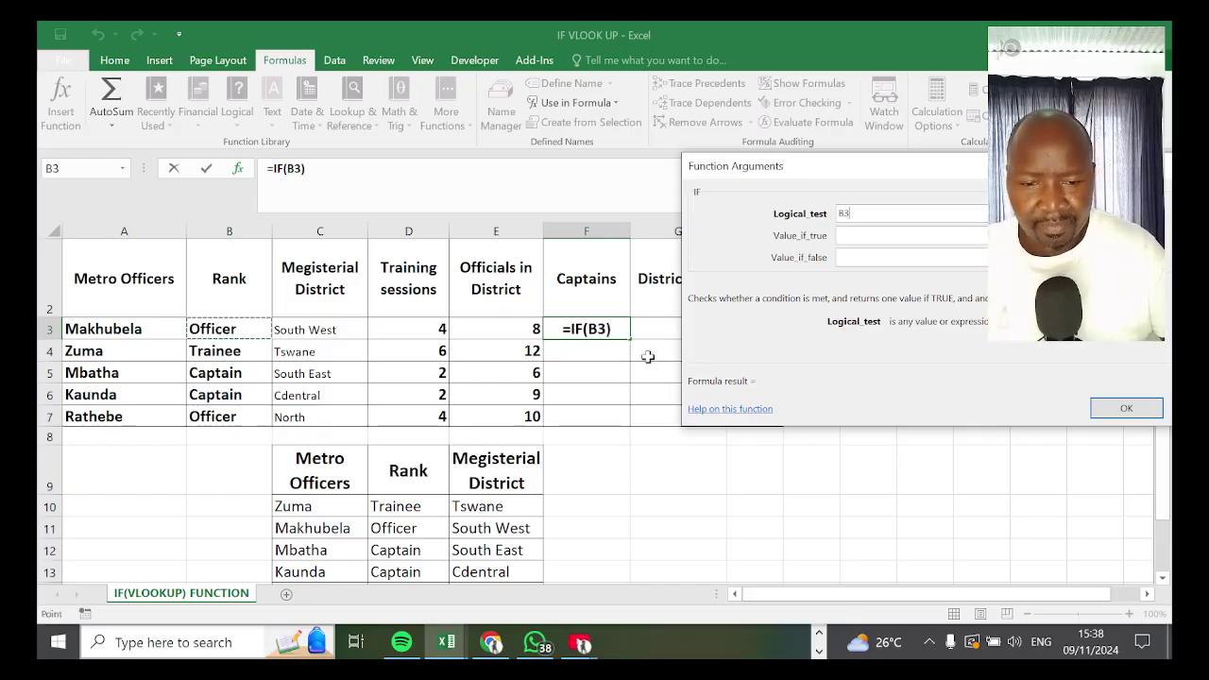
{"action": "left_click", "coordinate": [847, 245]}
{"action": "left_click", "coordinate": [856, 220]}
{"action": "type", "text": "="}
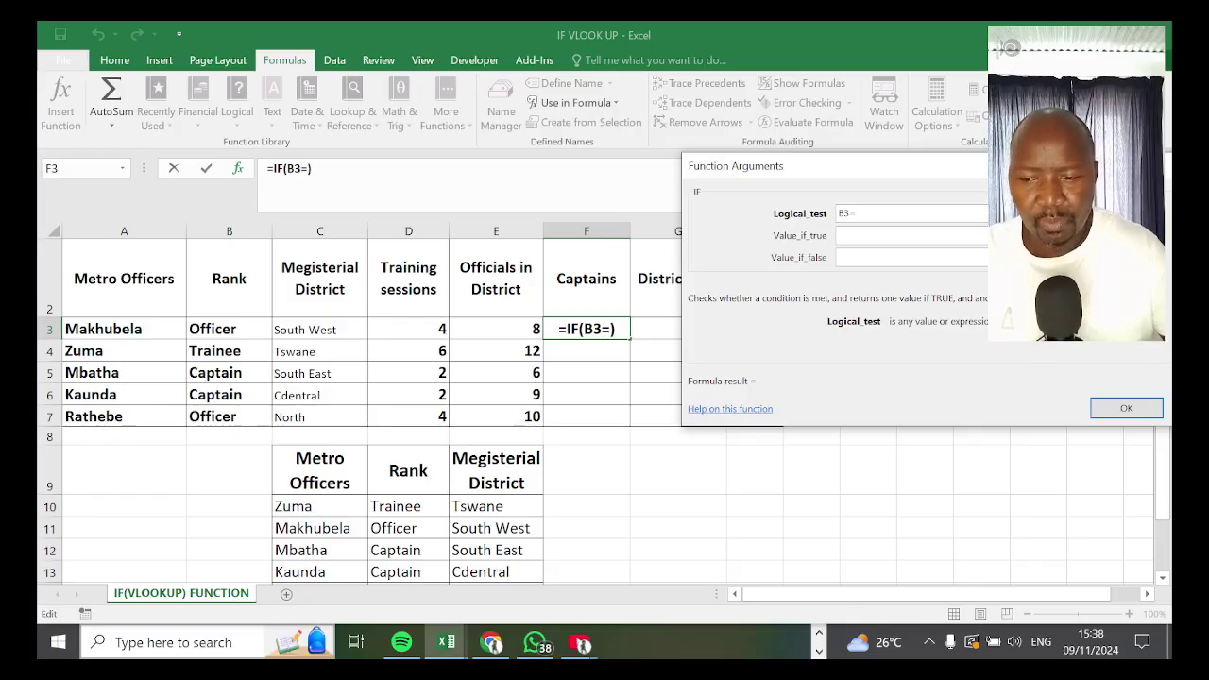
{"action": "type", "text": "Captain"}
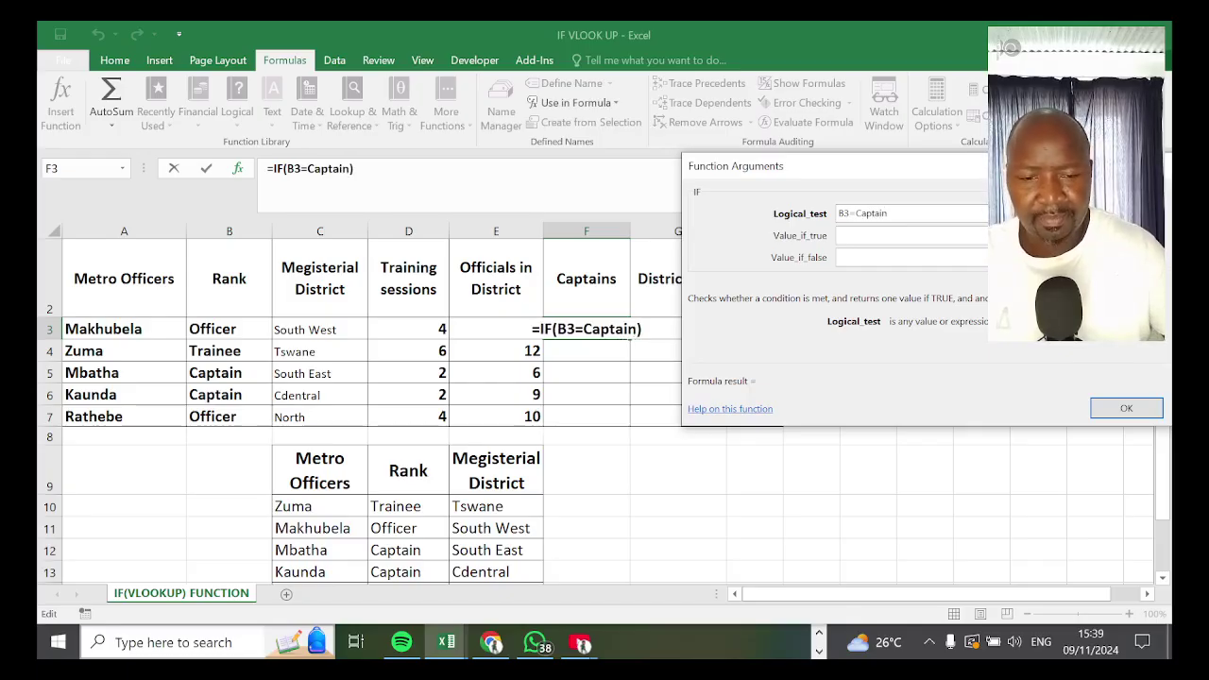
{"action": "left_click", "coordinate": [912, 235]}
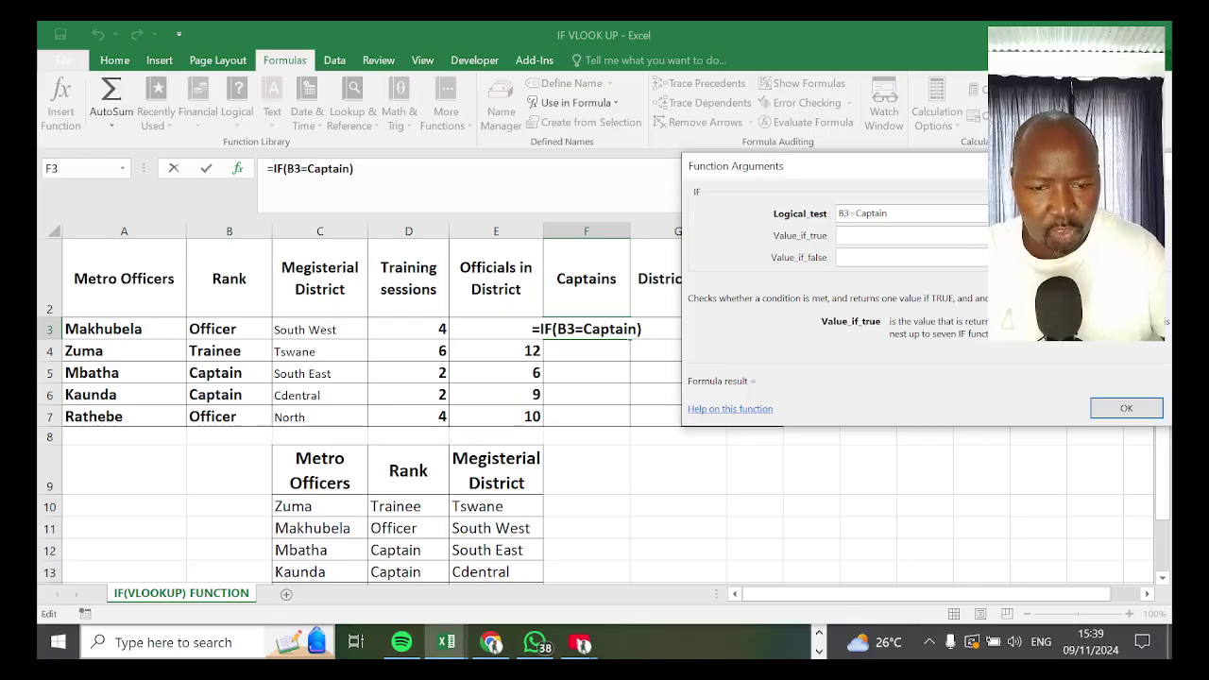
{"action": "left_click", "coordinate": [856, 213]}
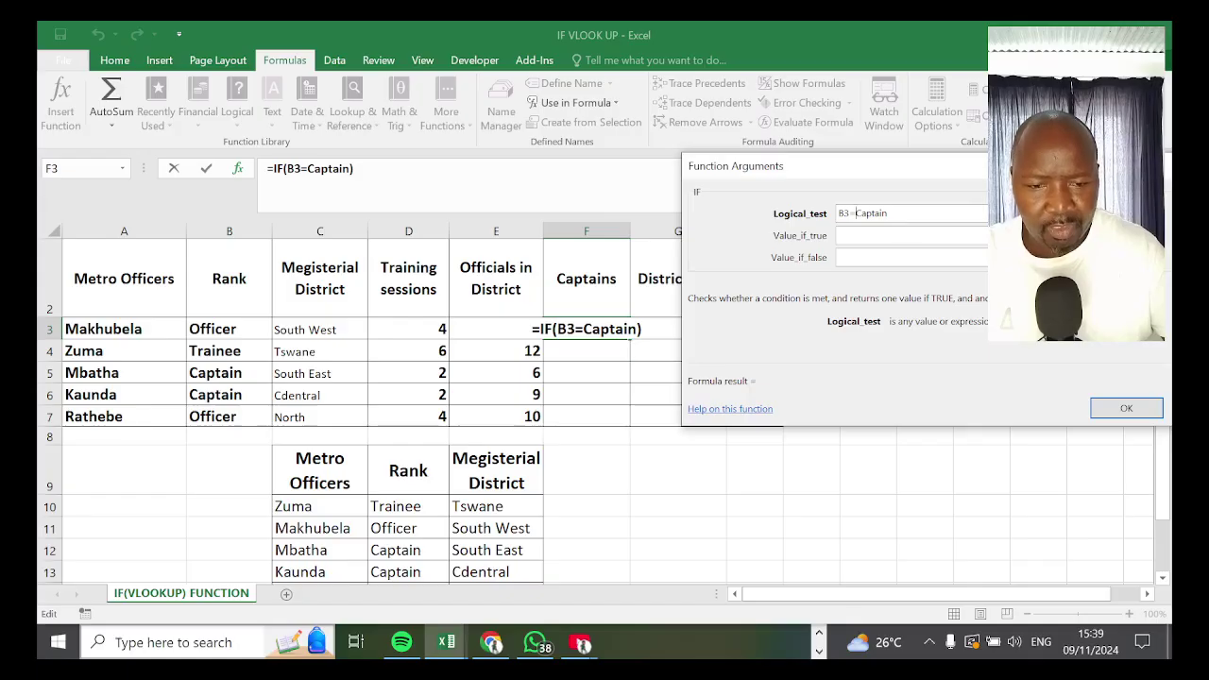
{"action": "type", "text": "\""}
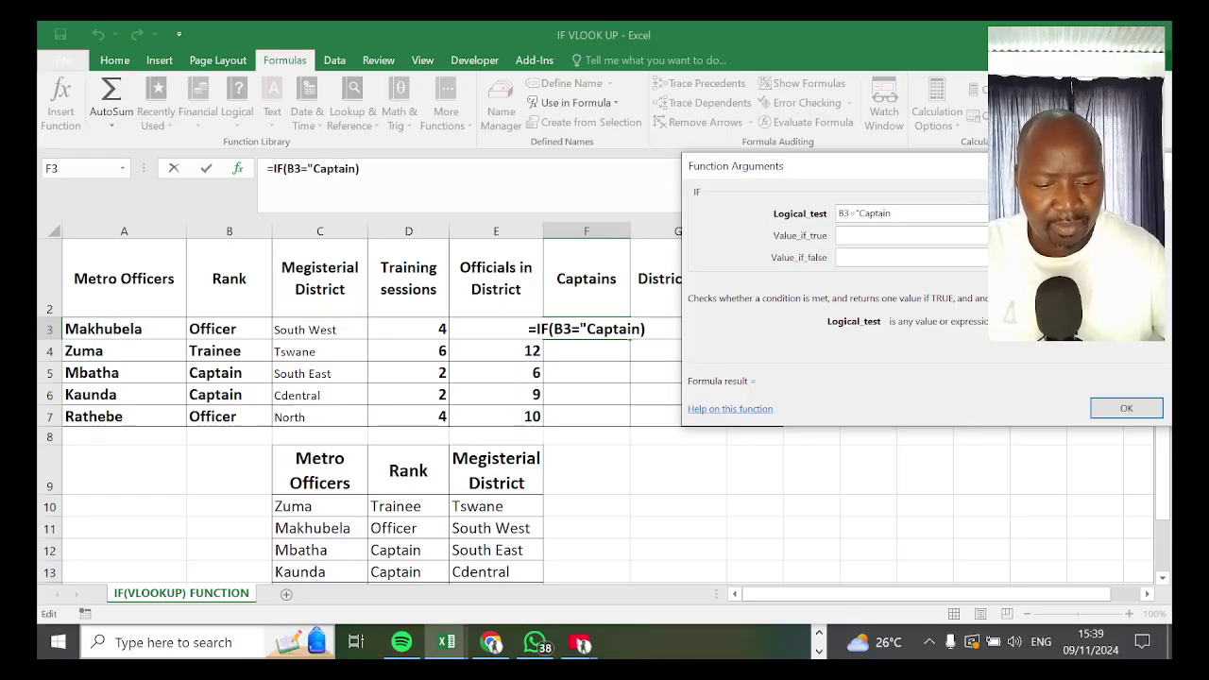
{"action": "type", "text": "\""}
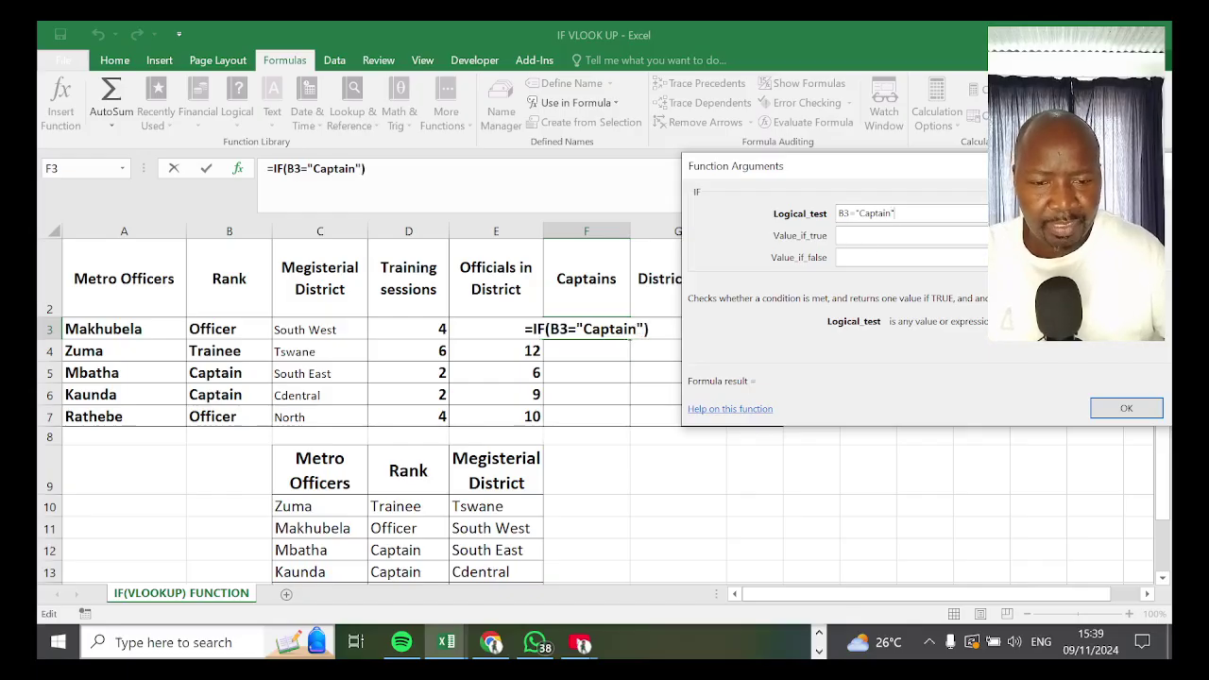
- Complete the IF with A3 as the true value and Junior as the false value, and fill the formula down to F7
{"action": "left_click", "coordinate": [864, 237]}
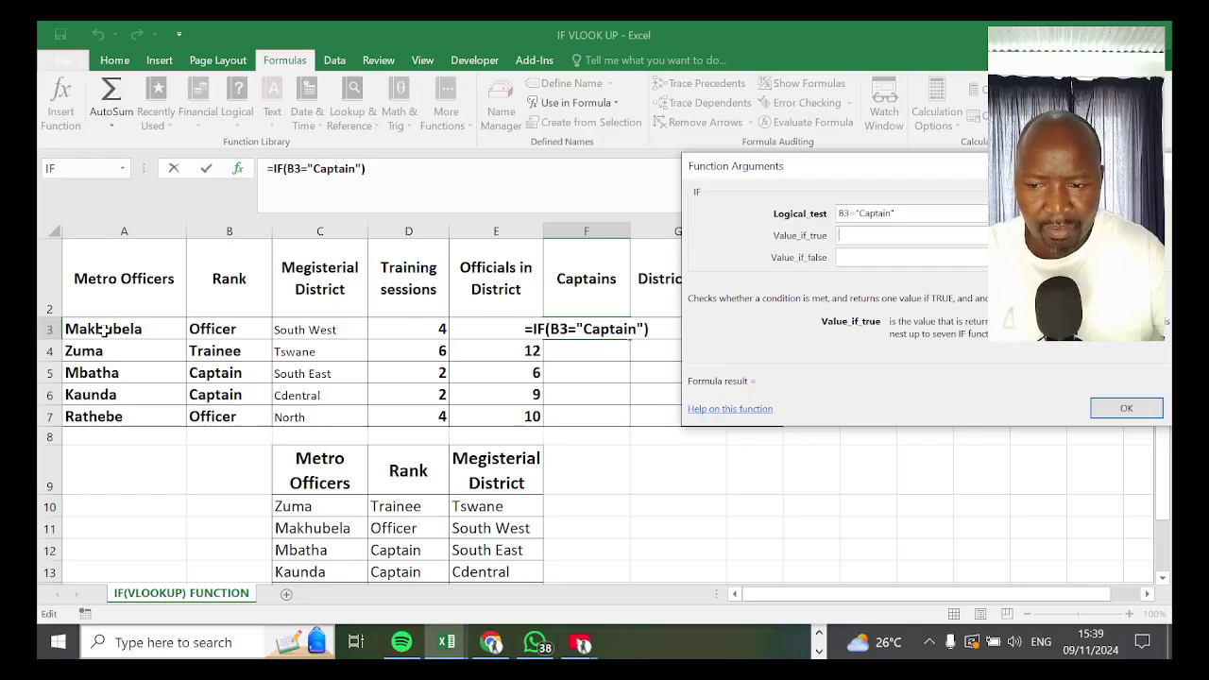
{"action": "left_click", "coordinate": [103, 328]}
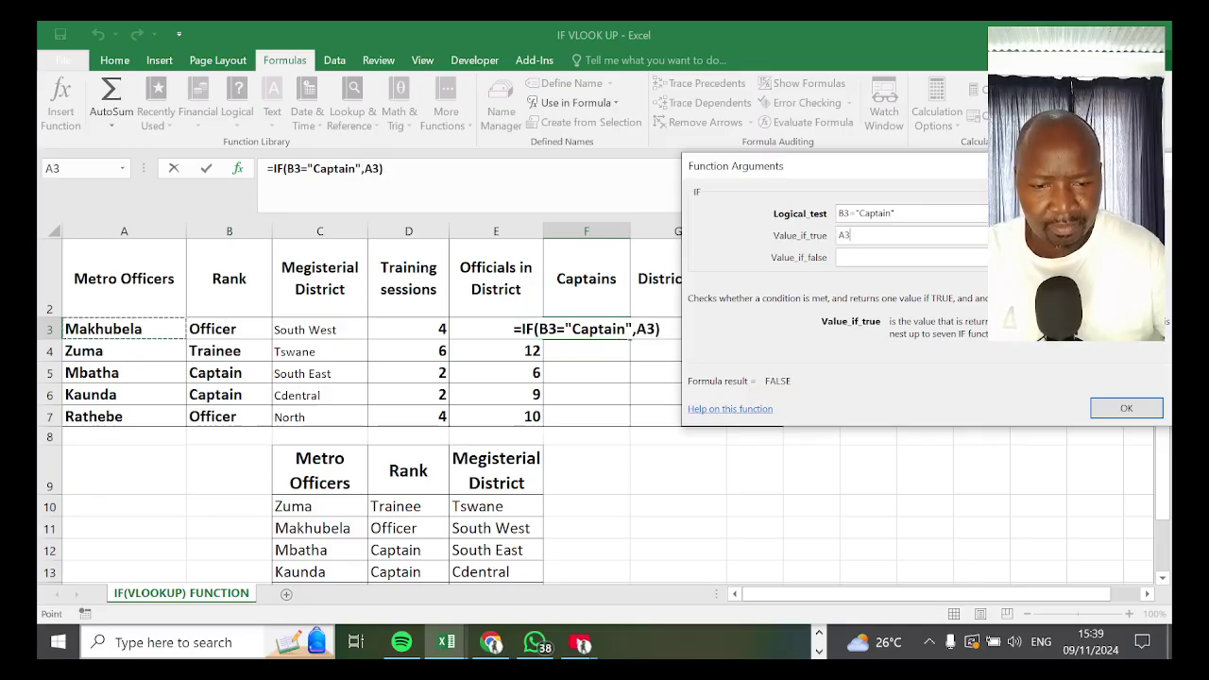
{"action": "left_click", "coordinate": [841, 257]}
{"action": "key", "text": "Caps_Lock"}
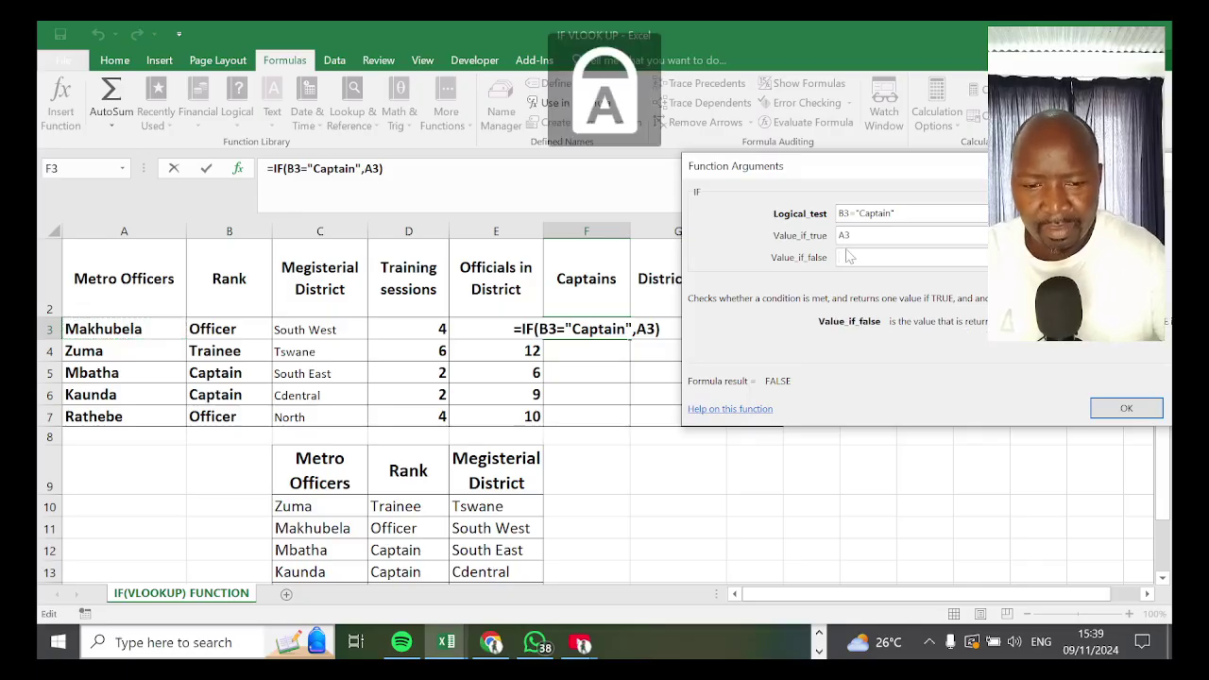
{"action": "type", "text": "J"}
{"action": "key", "text": "Caps_Lock"}
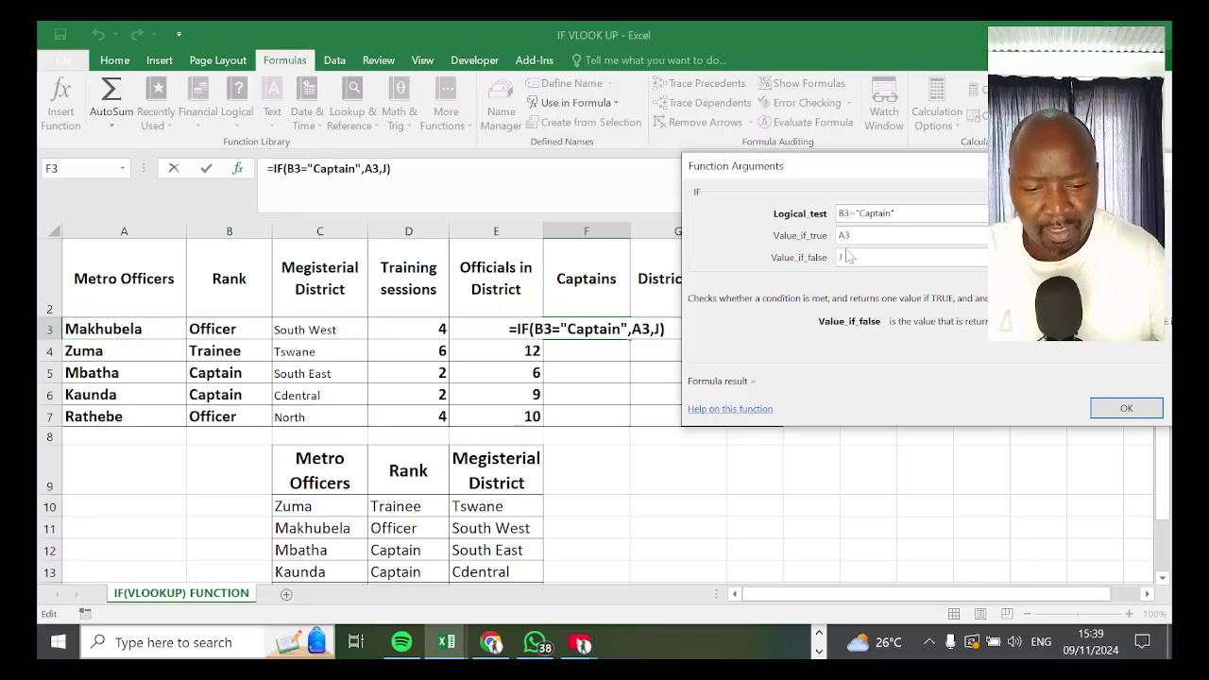
{"action": "type", "text": "unior"}
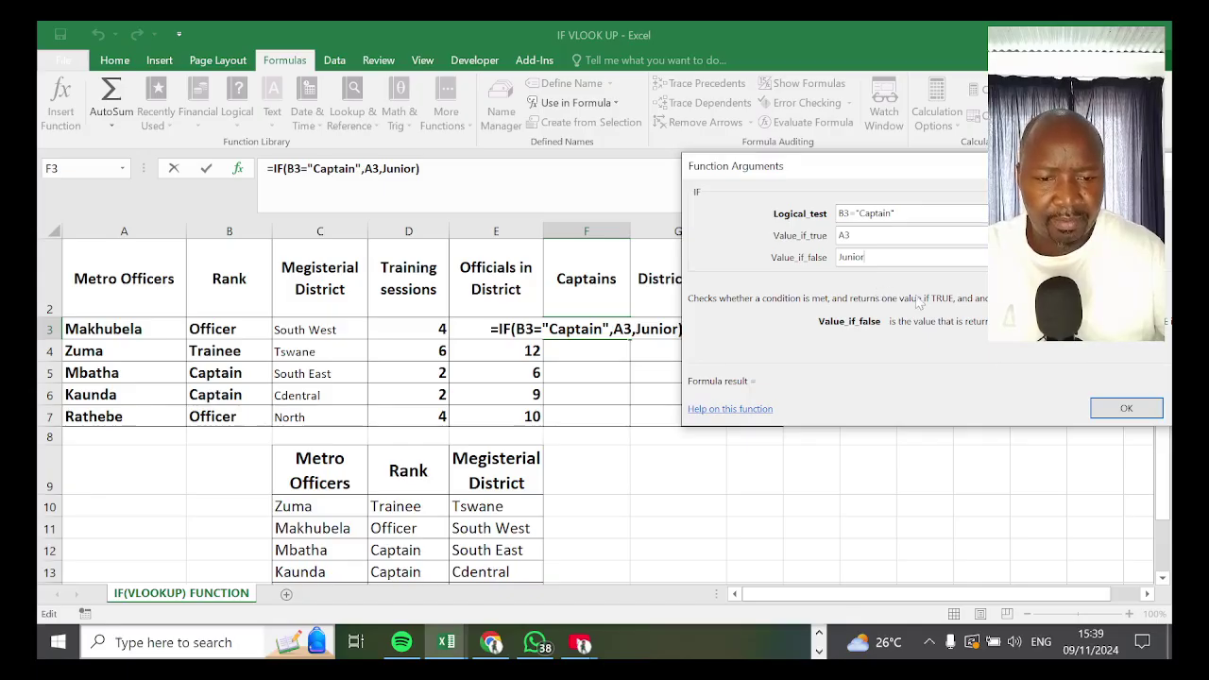
{"action": "left_click", "coordinate": [1141, 416]}
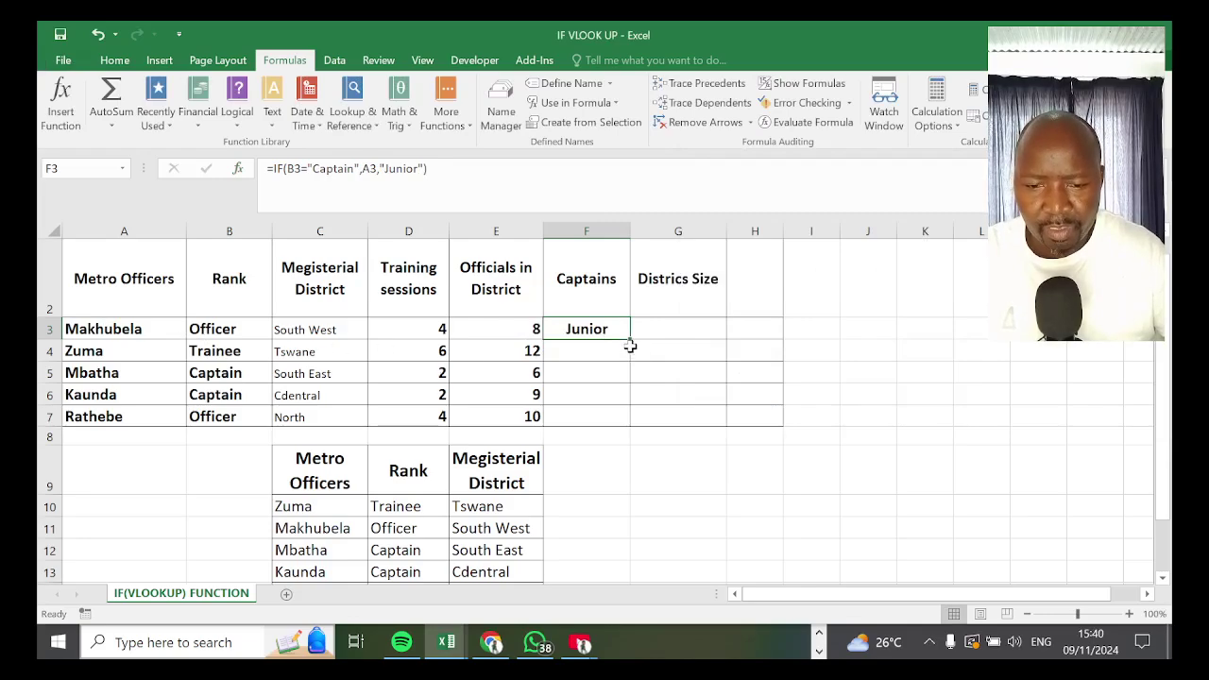
{"action": "left_click_drag", "start_coordinate": [630, 347], "coordinate": [635, 422]}
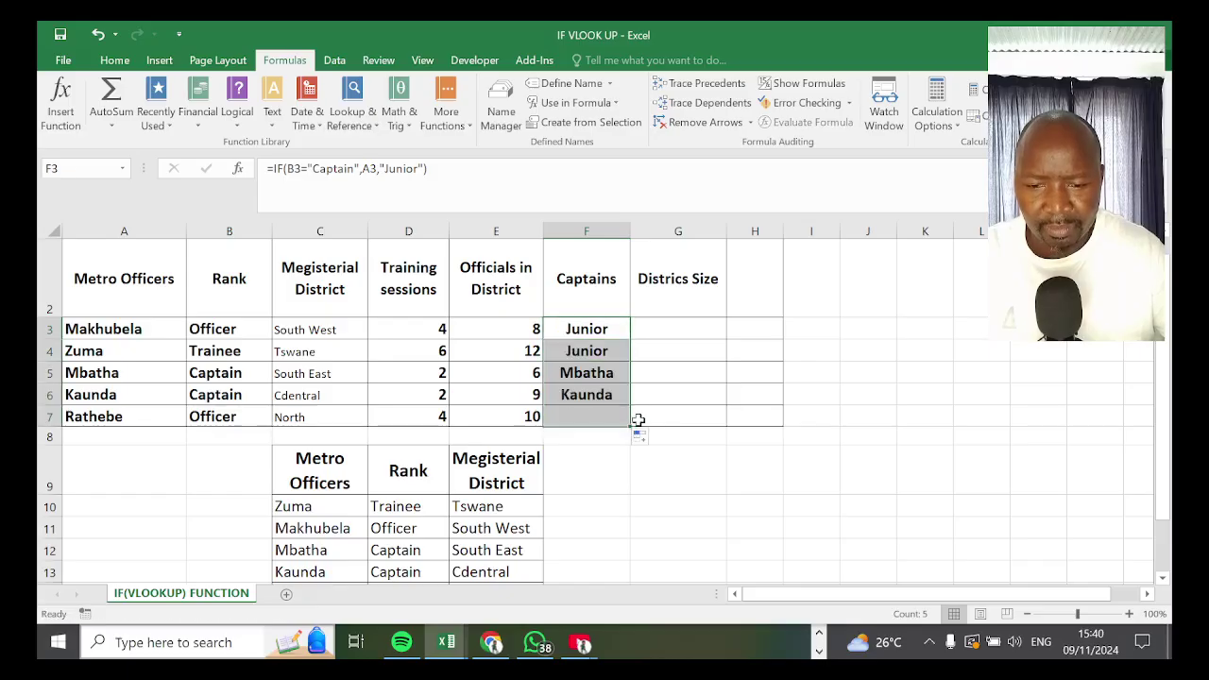
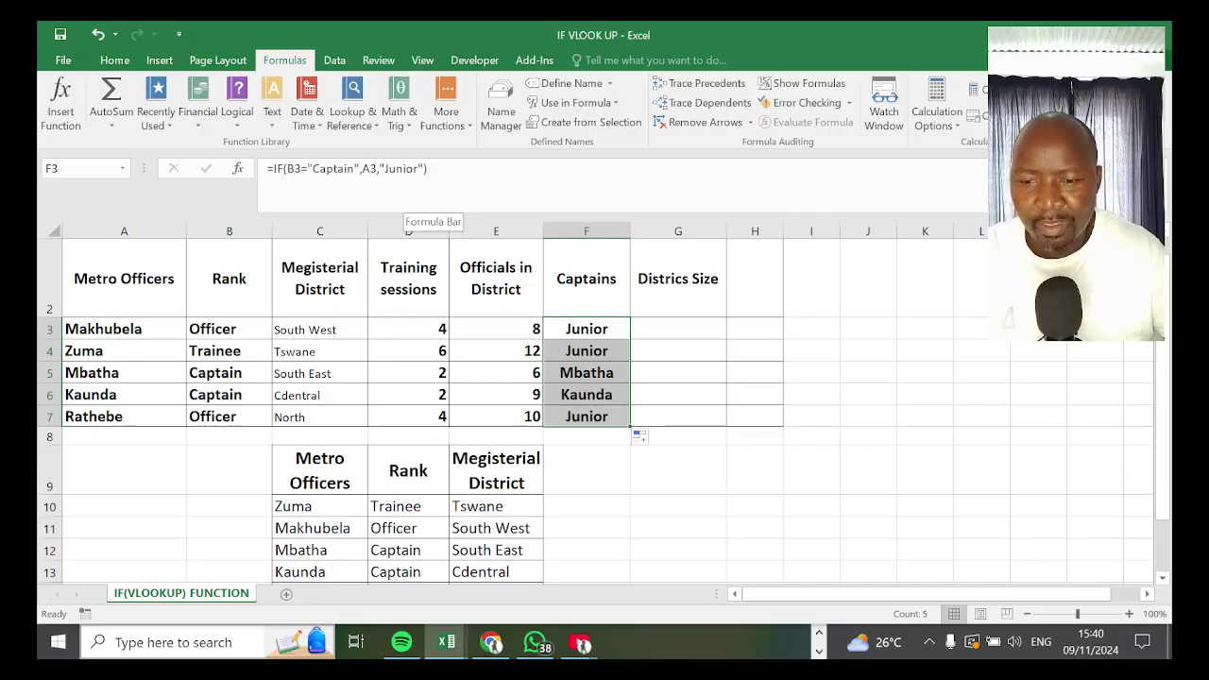
- Compare the VLOOKUP formula in C3 with the IF formulas in the Captains column and the officer and rank data they use
{"action": "left_click", "coordinate": [591, 351]}
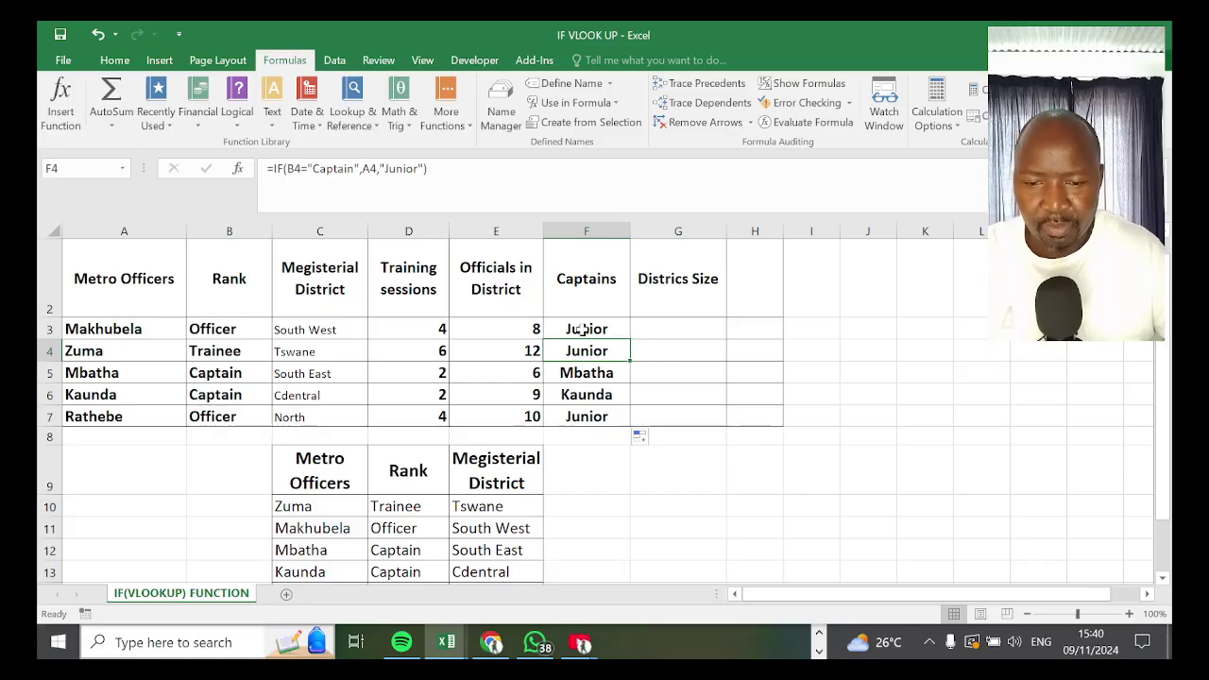
{"action": "left_click", "coordinate": [338, 329]}
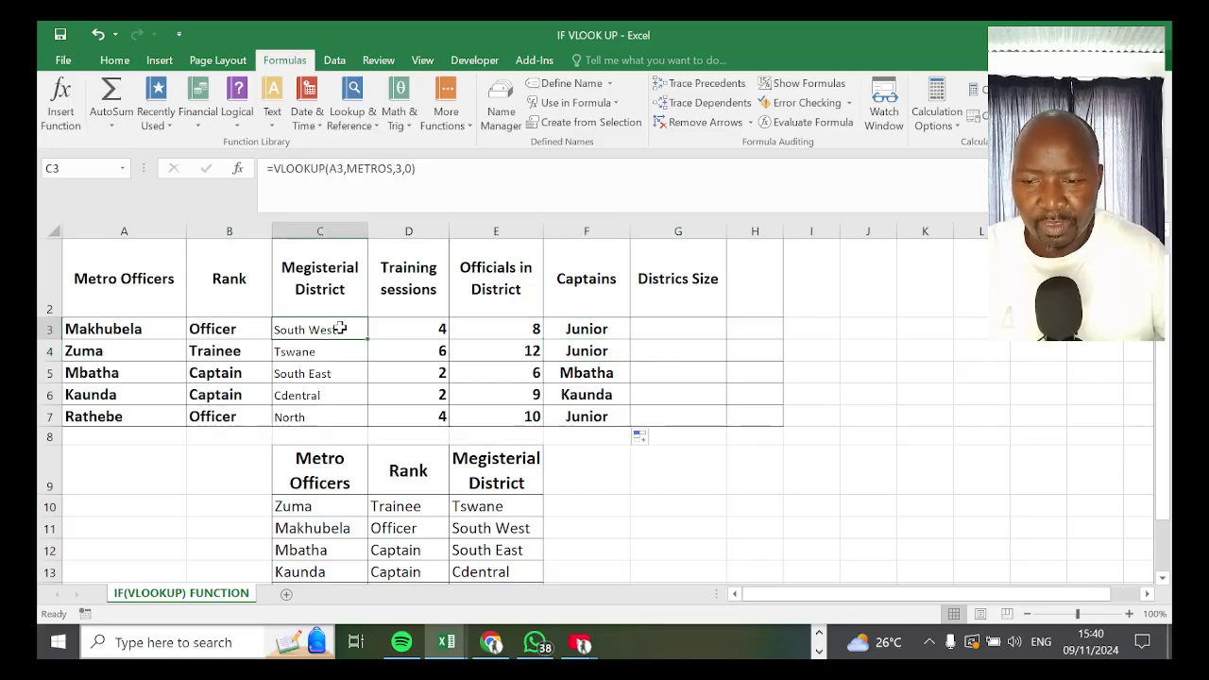
{"action": "left_click", "coordinate": [584, 330]}
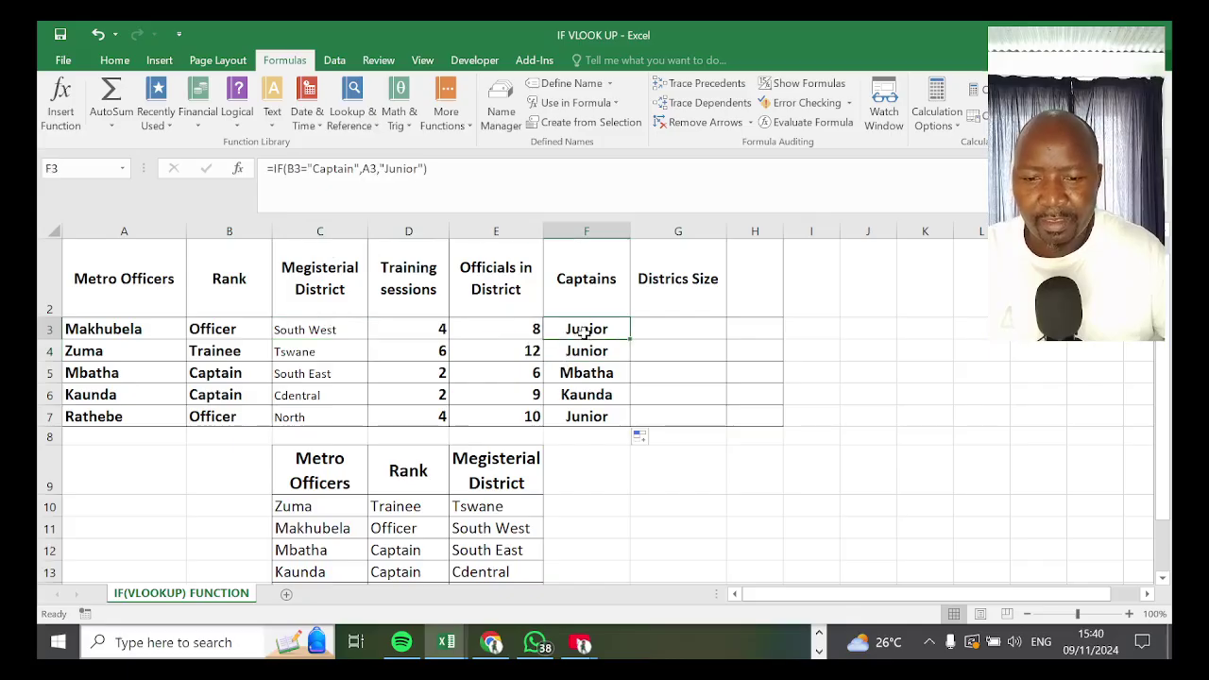
{"action": "left_click", "coordinate": [318, 329]}
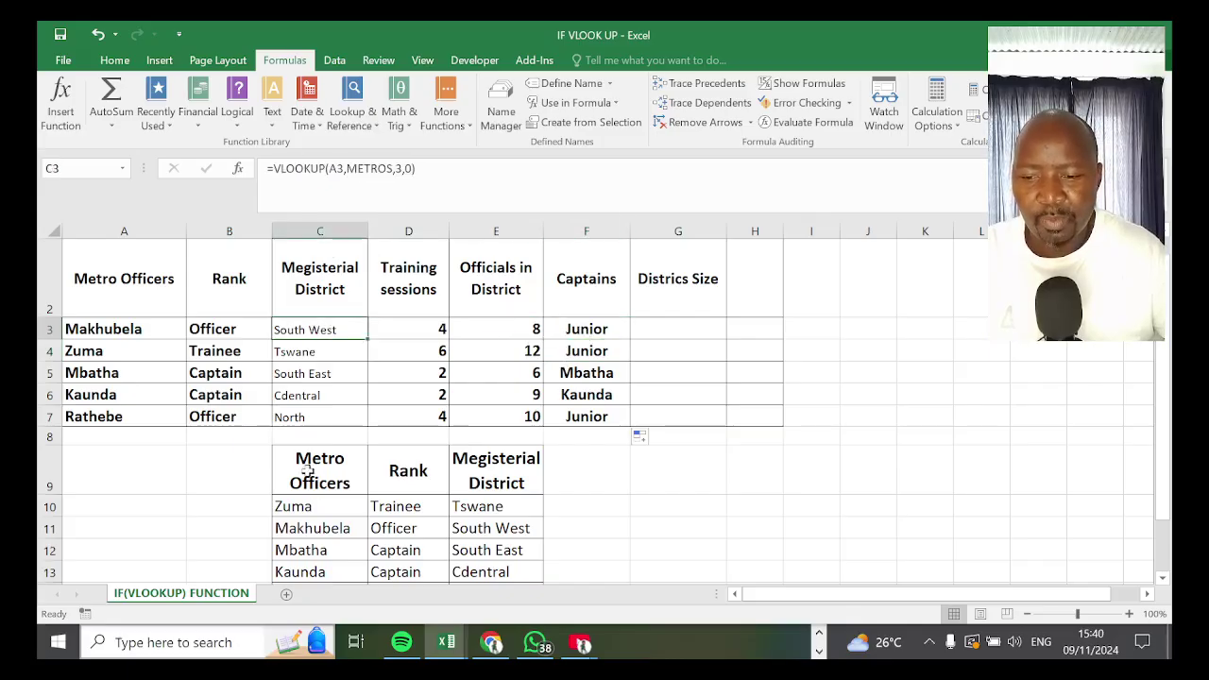
{"action": "left_click", "coordinate": [578, 331]}
{"action": "left_click_drag", "start_coordinate": [96, 328], "coordinate": [204, 413]}
{"action": "left_click", "coordinate": [313, 507]}
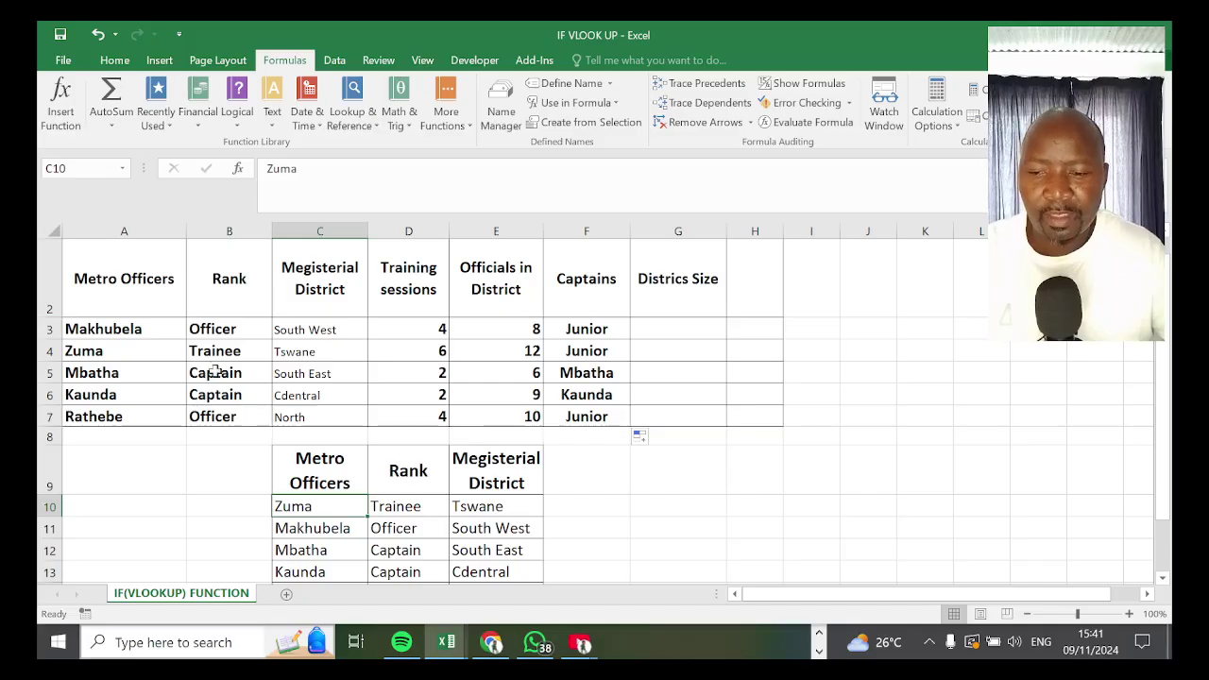
{"action": "left_click_drag", "start_coordinate": [95, 333], "coordinate": [222, 416]}
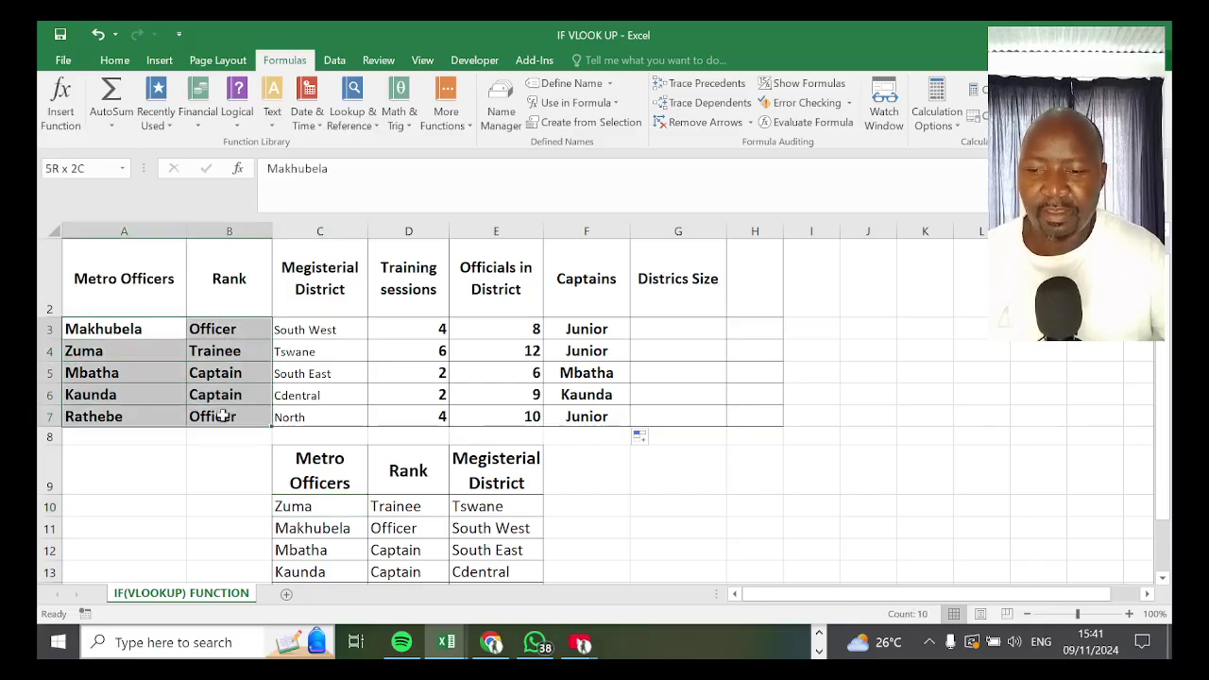
{"action": "left_click_drag", "start_coordinate": [613, 326], "coordinate": [615, 404]}
{"action": "left_click", "coordinate": [805, 418]}
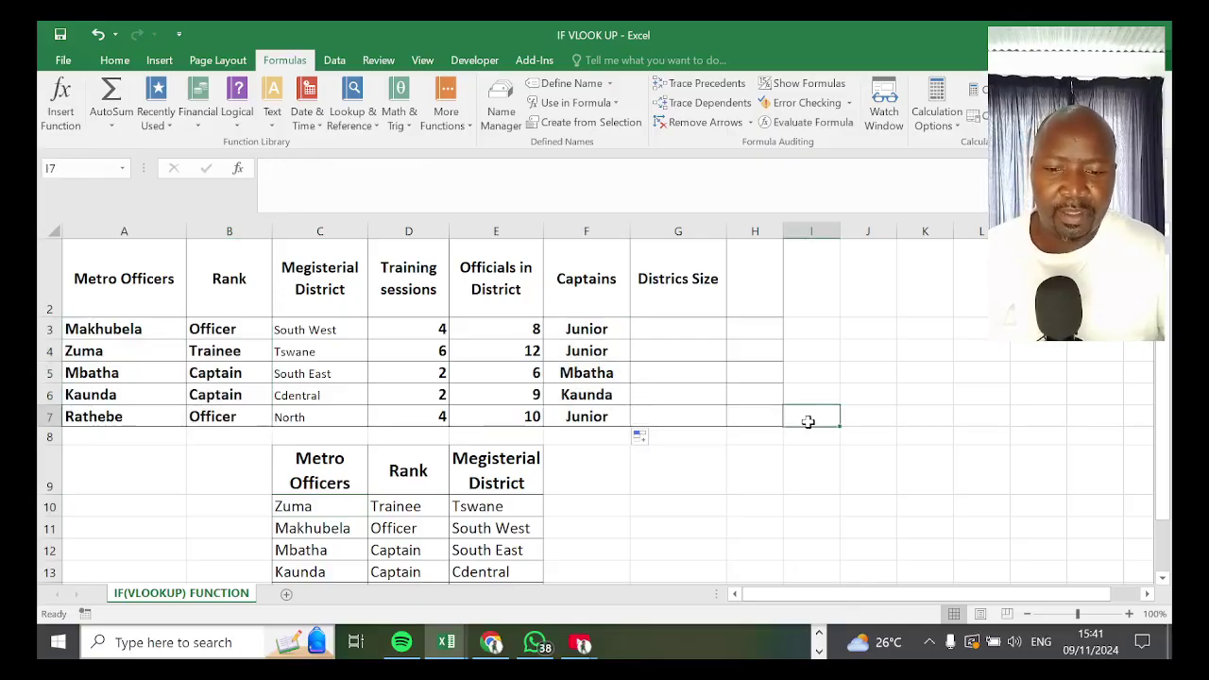